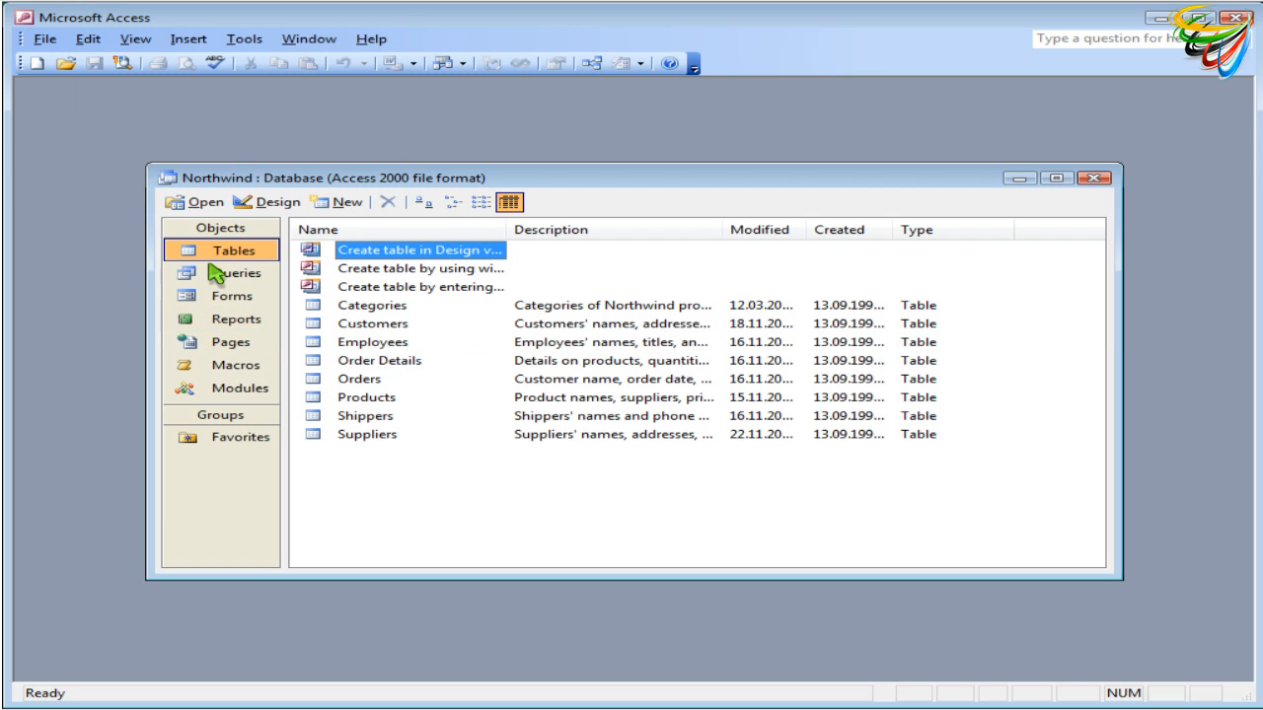
Start a new report with the Label Wizard, using the Customers table as its data source.
click(254, 324)
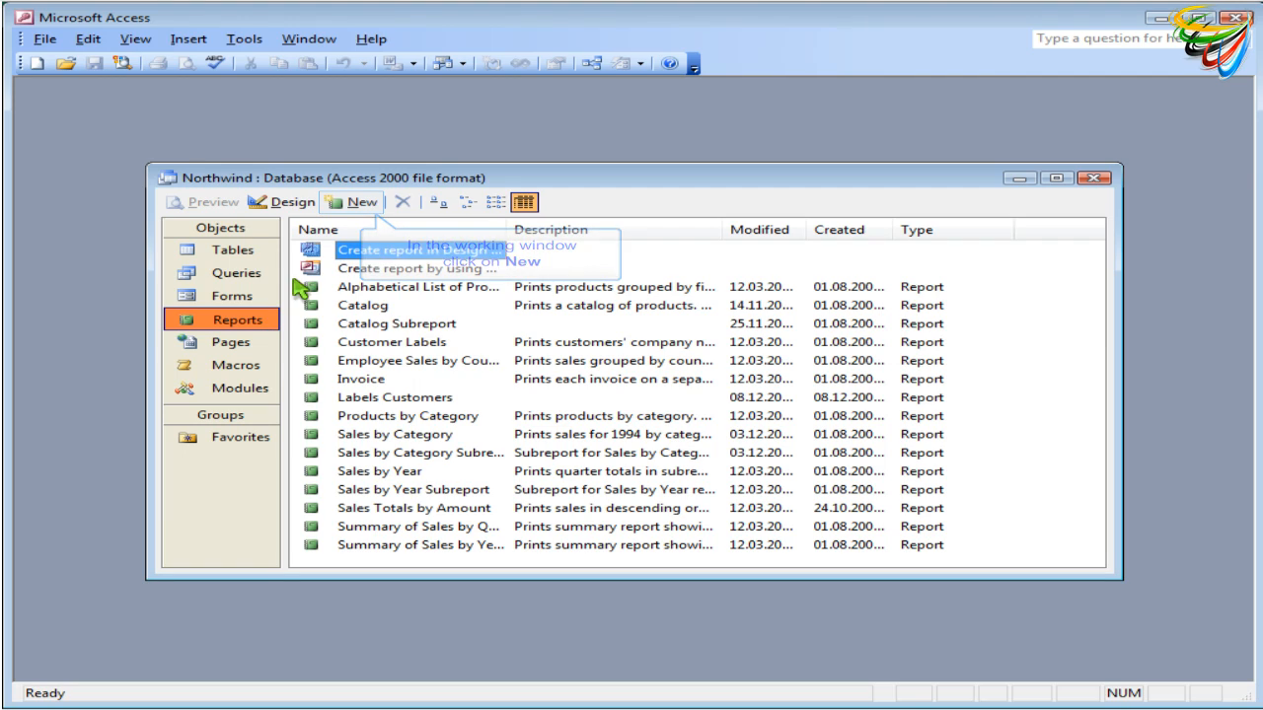
click(357, 203)
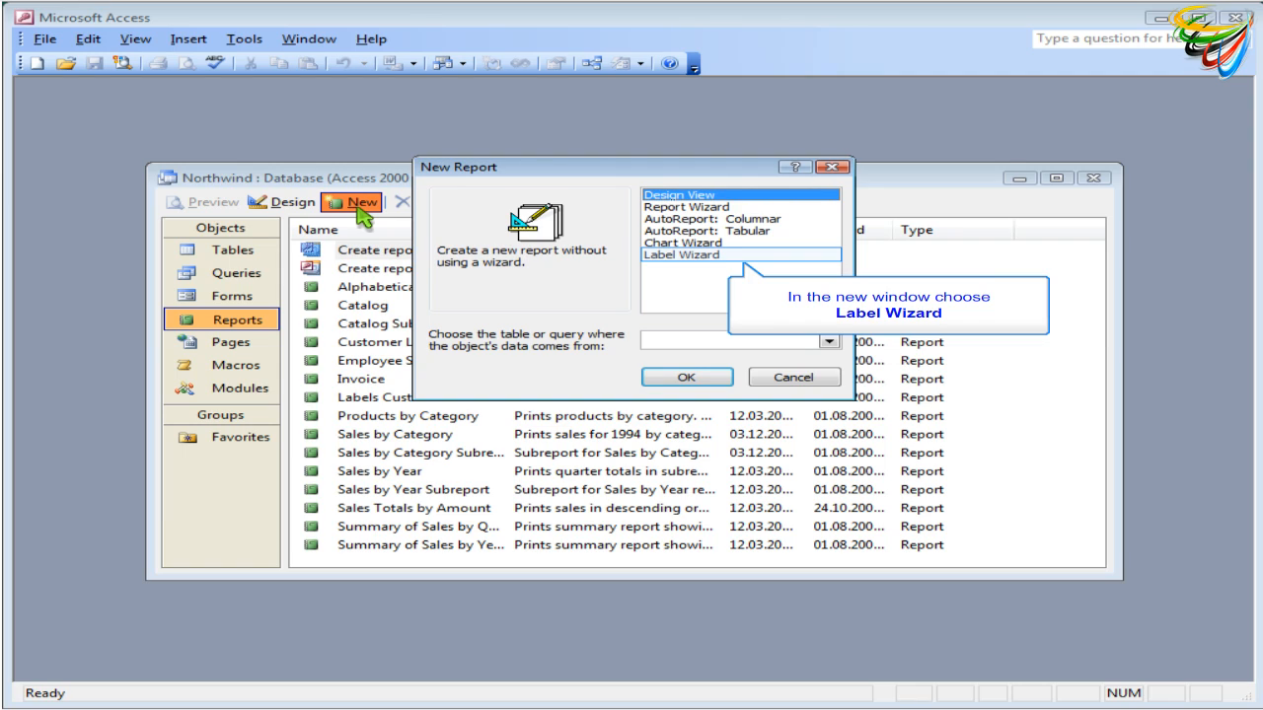
click(725, 255)
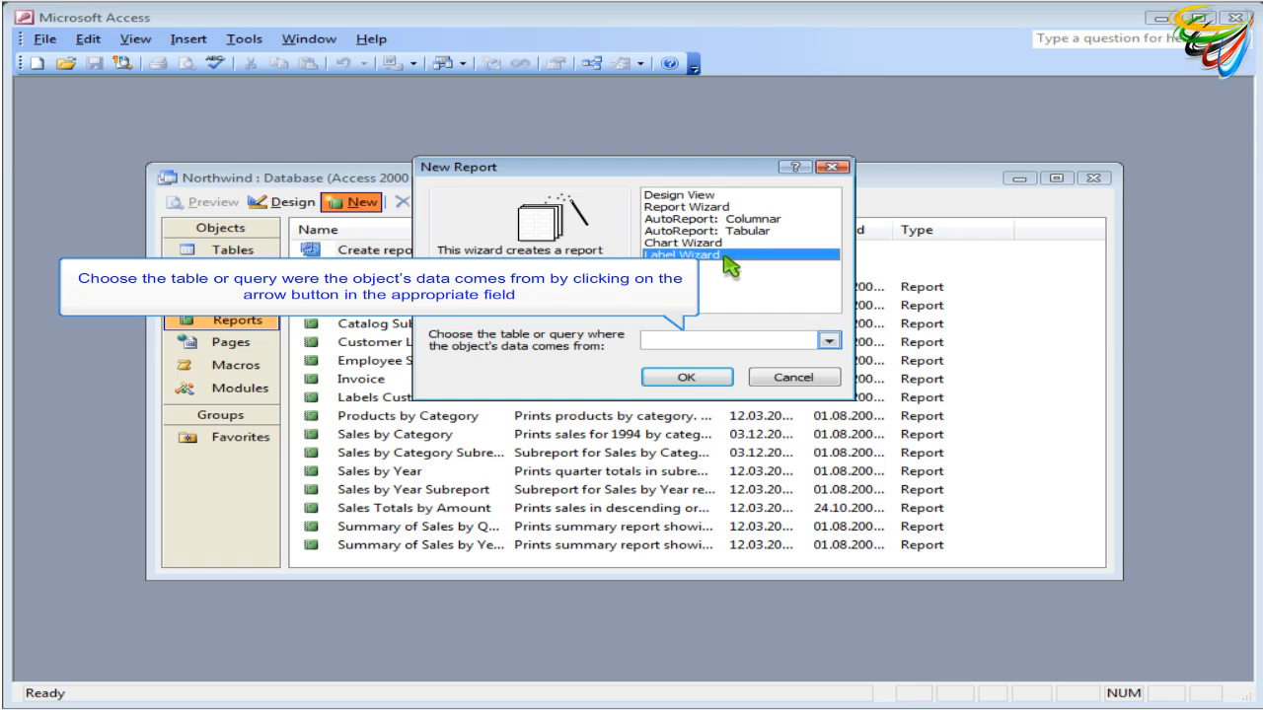
click(829, 340)
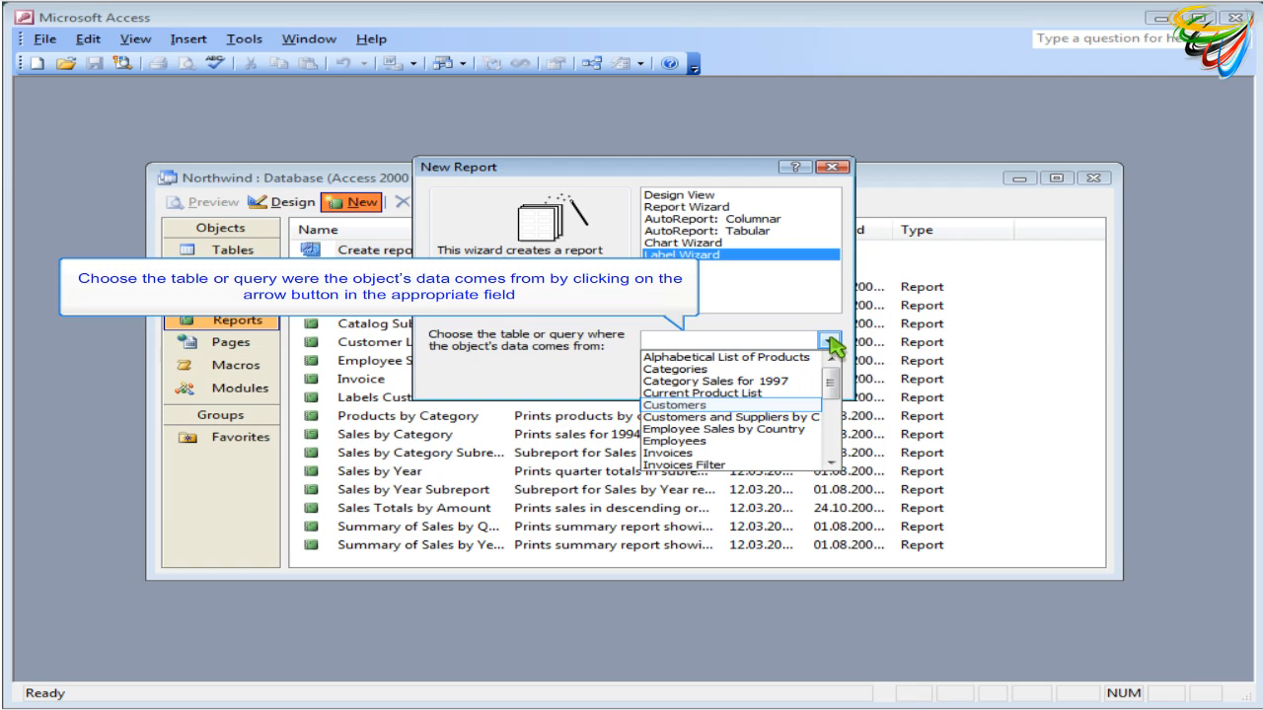
click(704, 405)
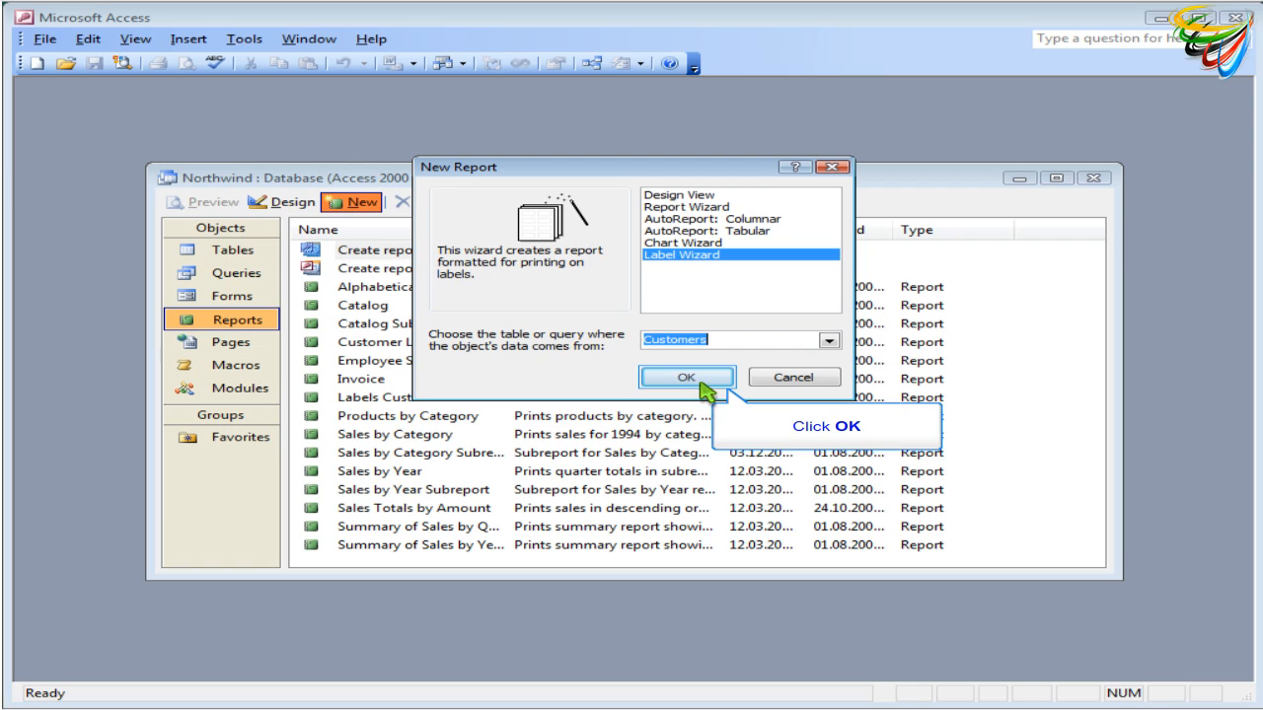
click(695, 377)
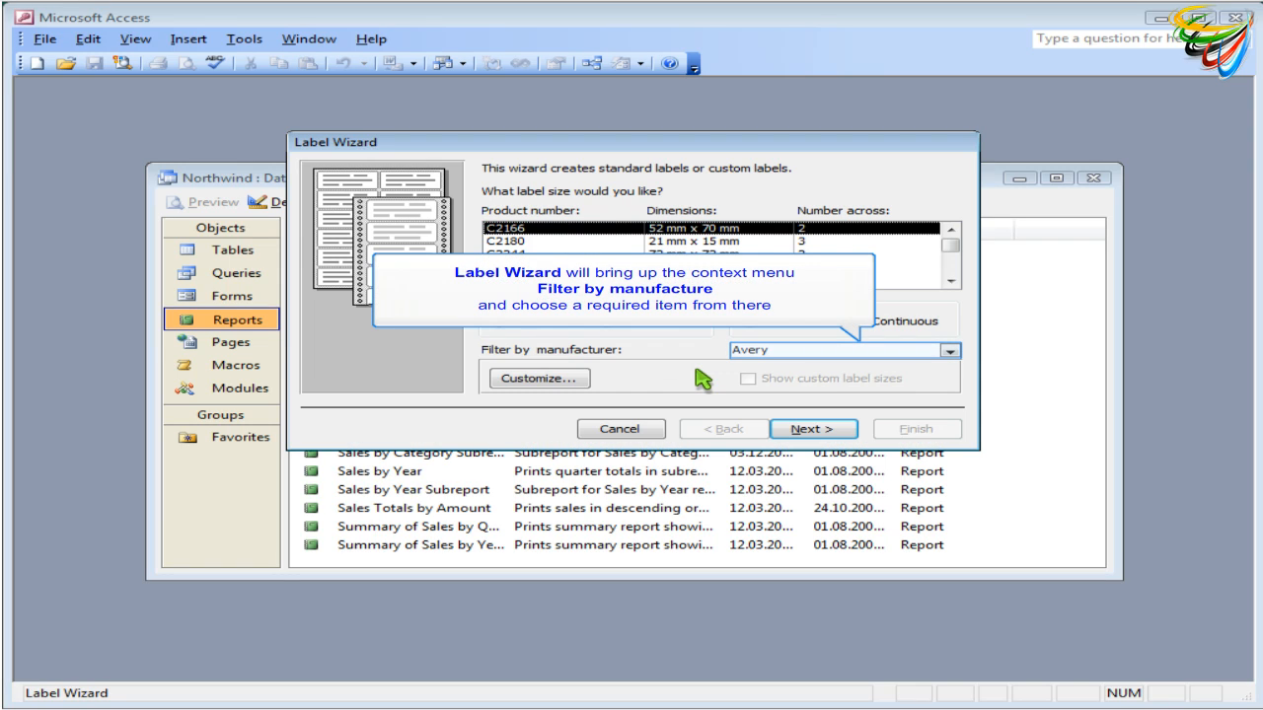
Accept the Avery C2166 label size in metric sheet-feed format and the Arial, size 8, Light black text for the labels.
click(949, 353)
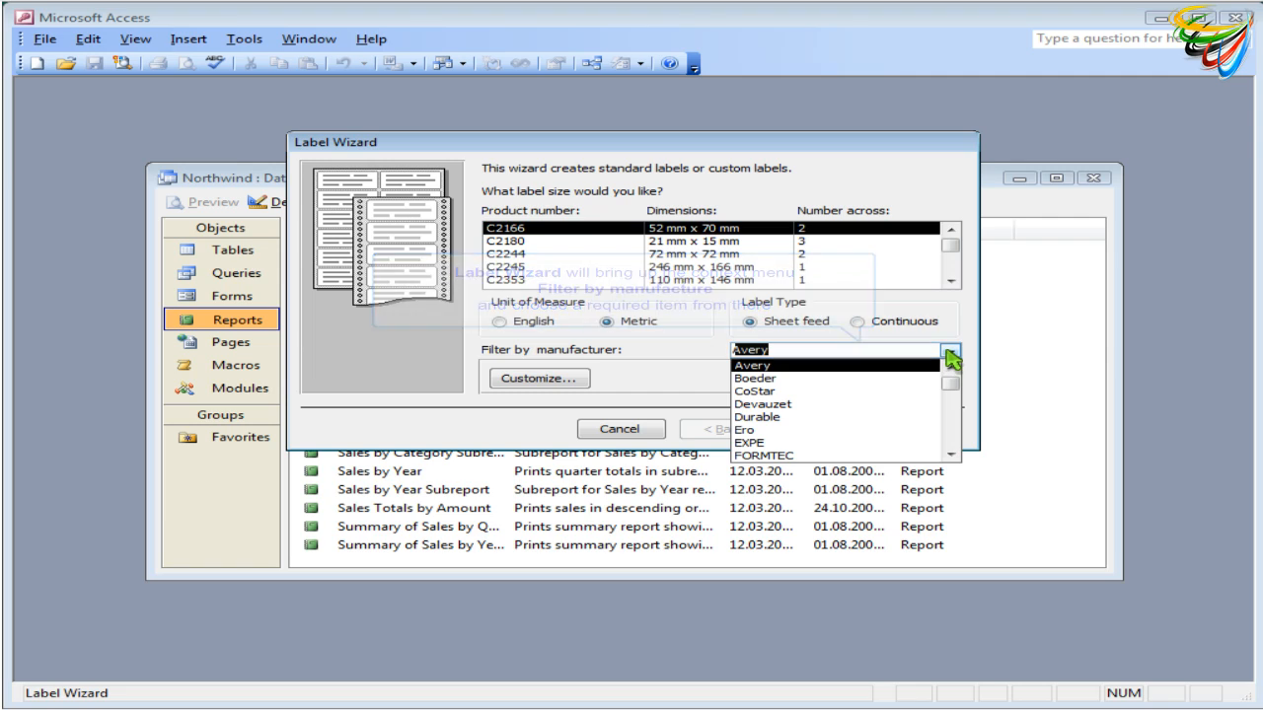
click(947, 352)
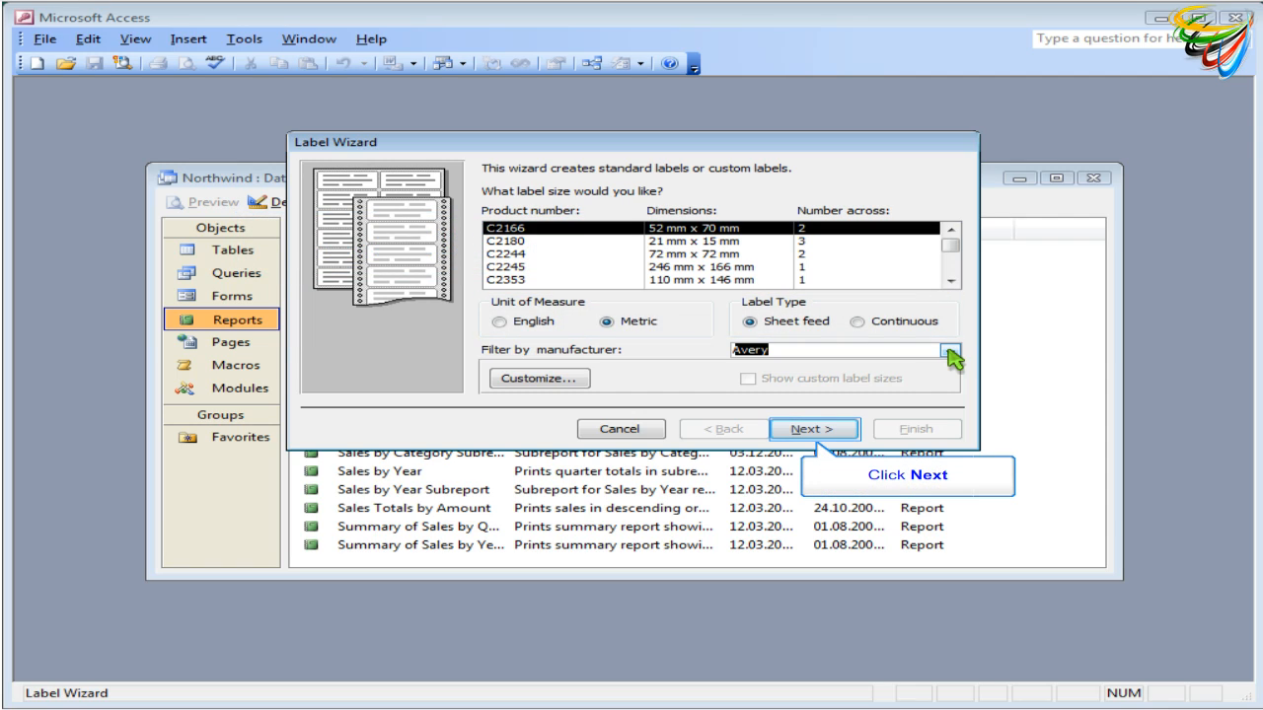
click(838, 434)
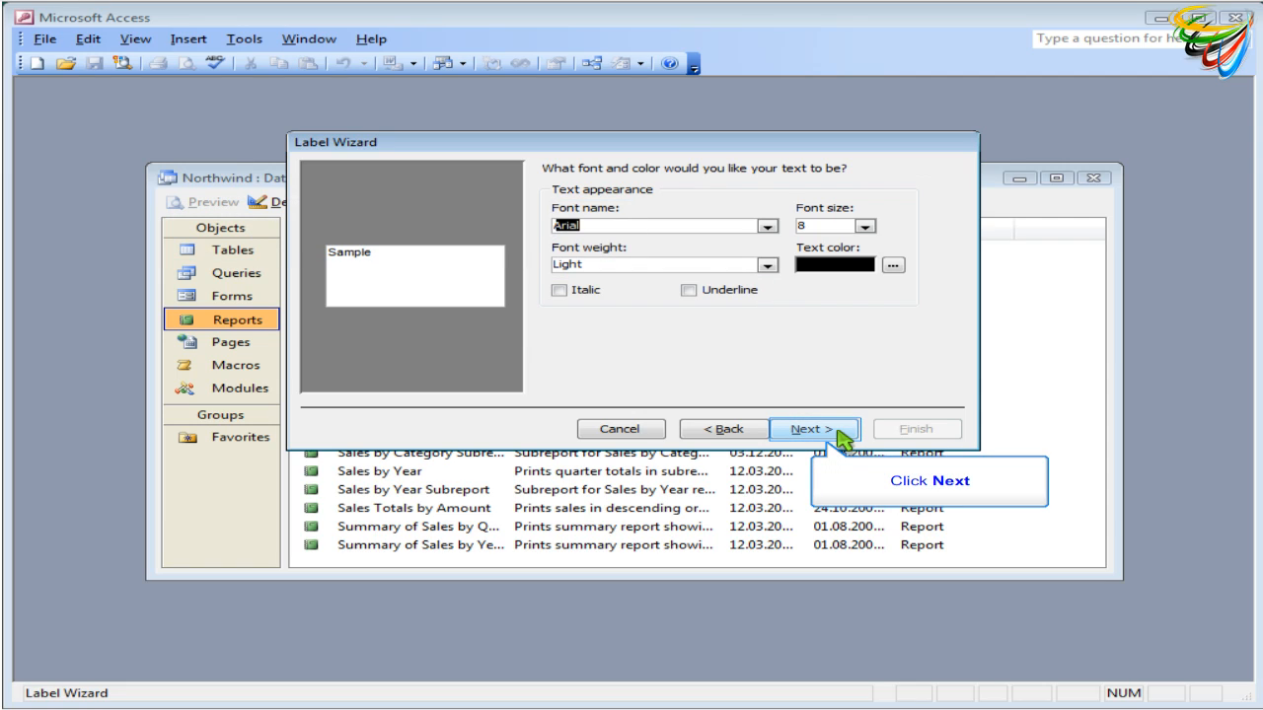
click(839, 437)
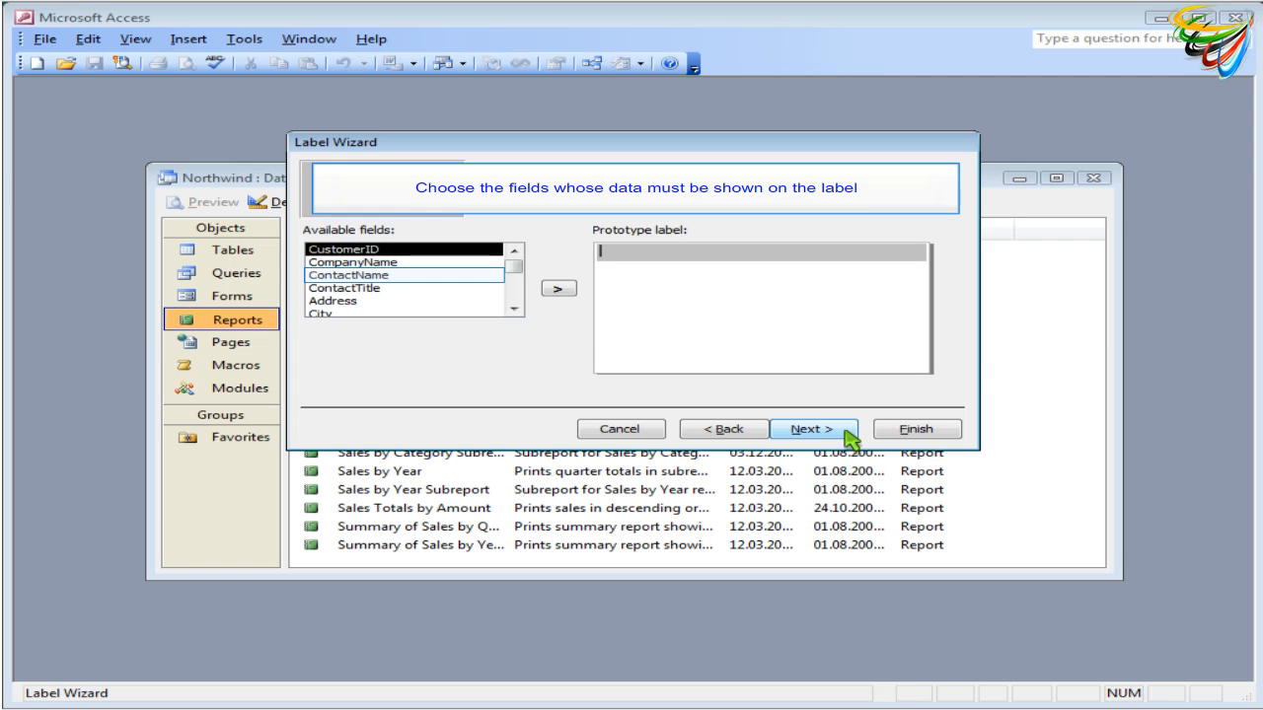
Build the prototype label with the ContactName, ContactTitle, Address and City fields, each on its own line.
click(436, 280)
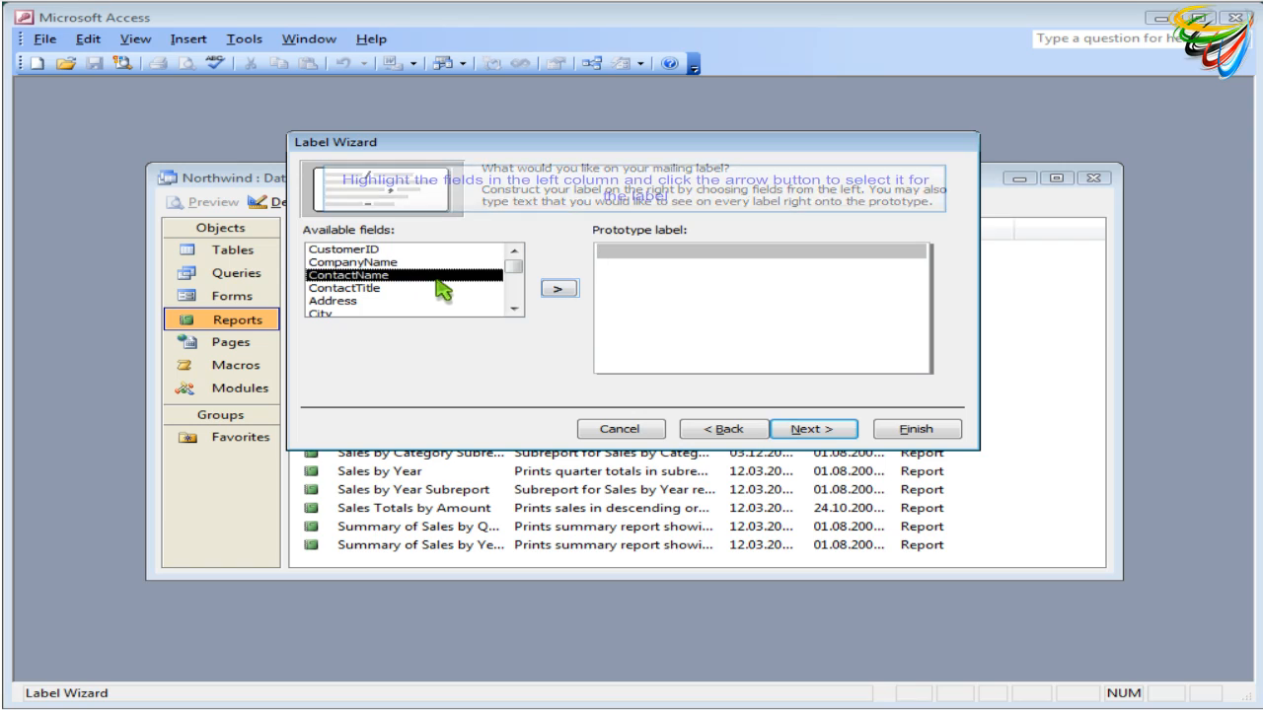
click(557, 289)
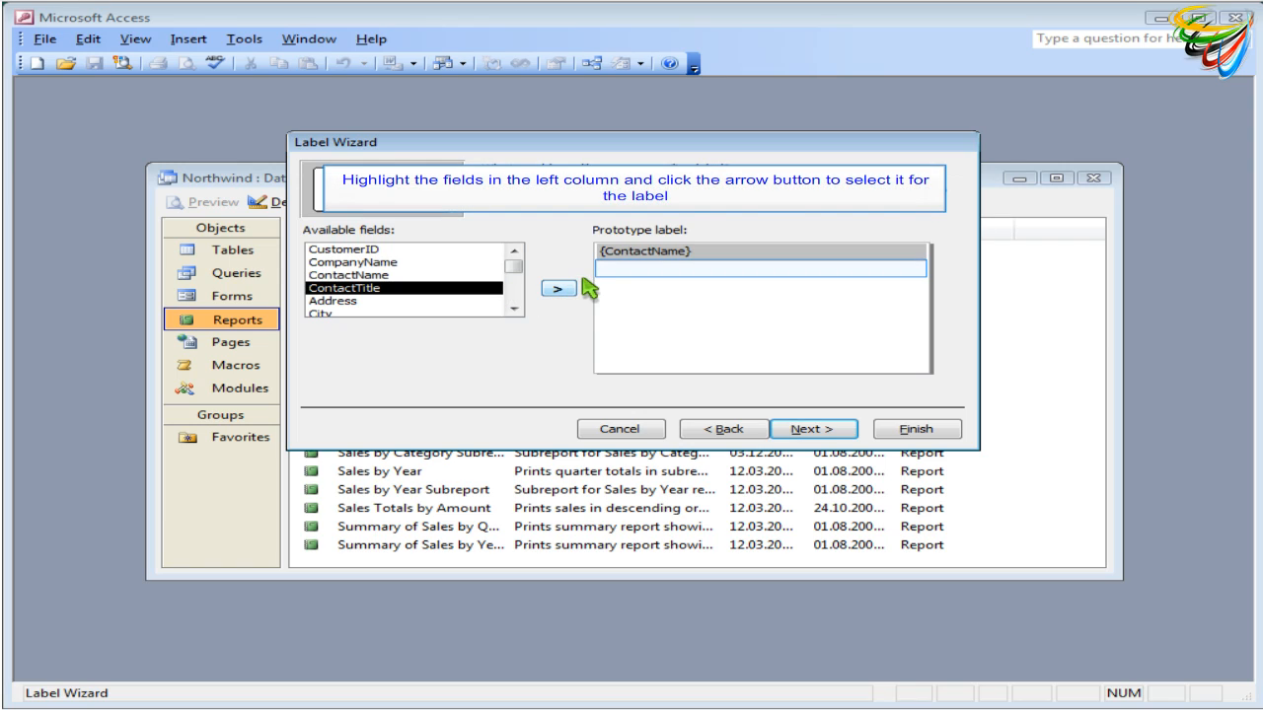
click(605, 271)
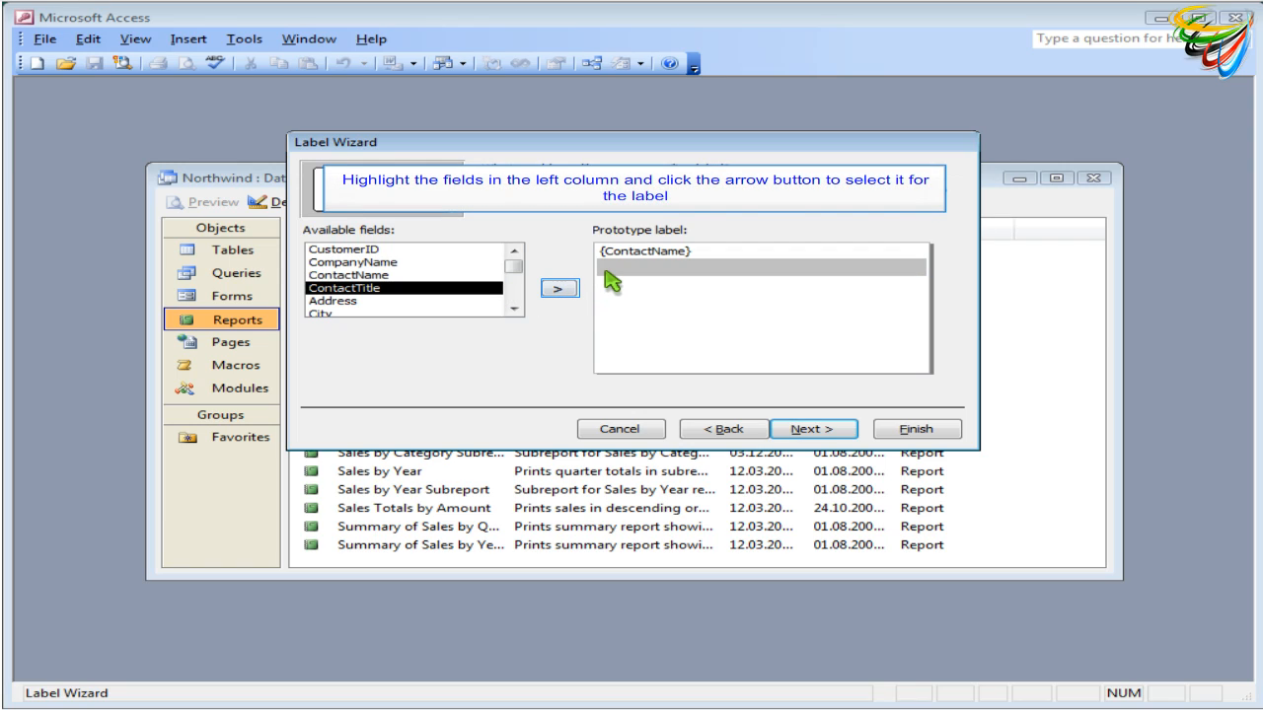
click(560, 289)
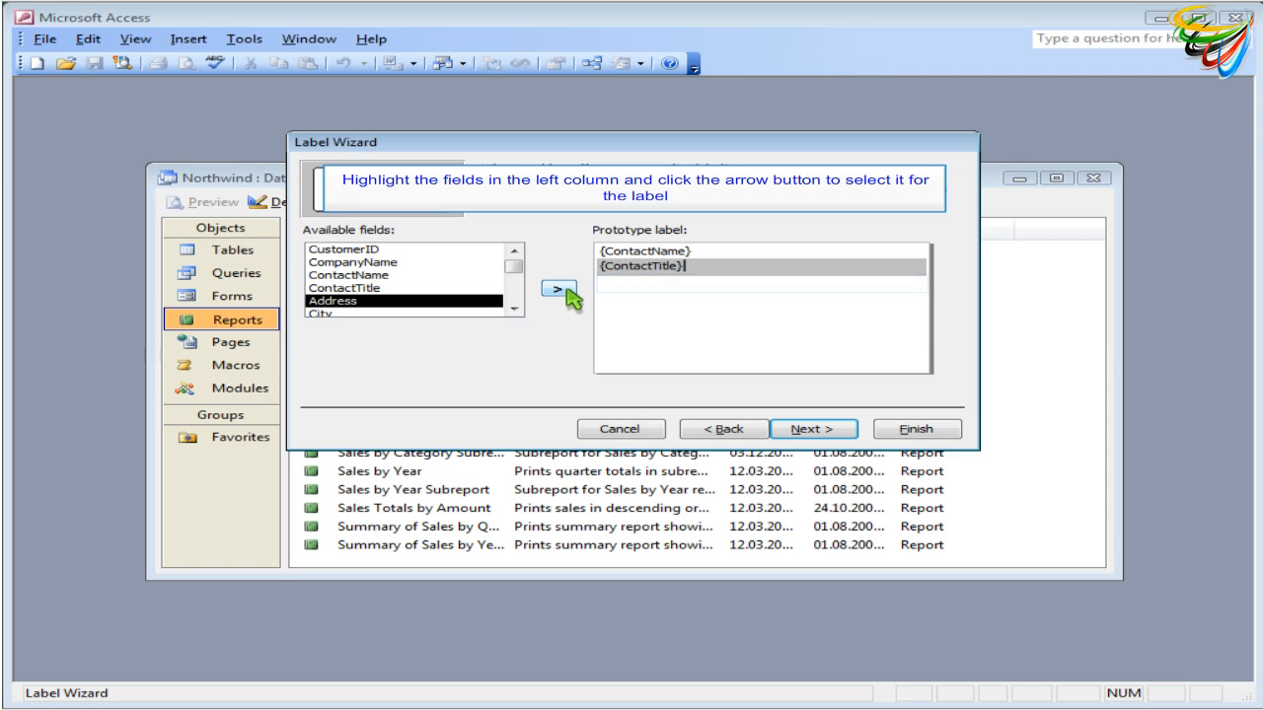
click(596, 312)
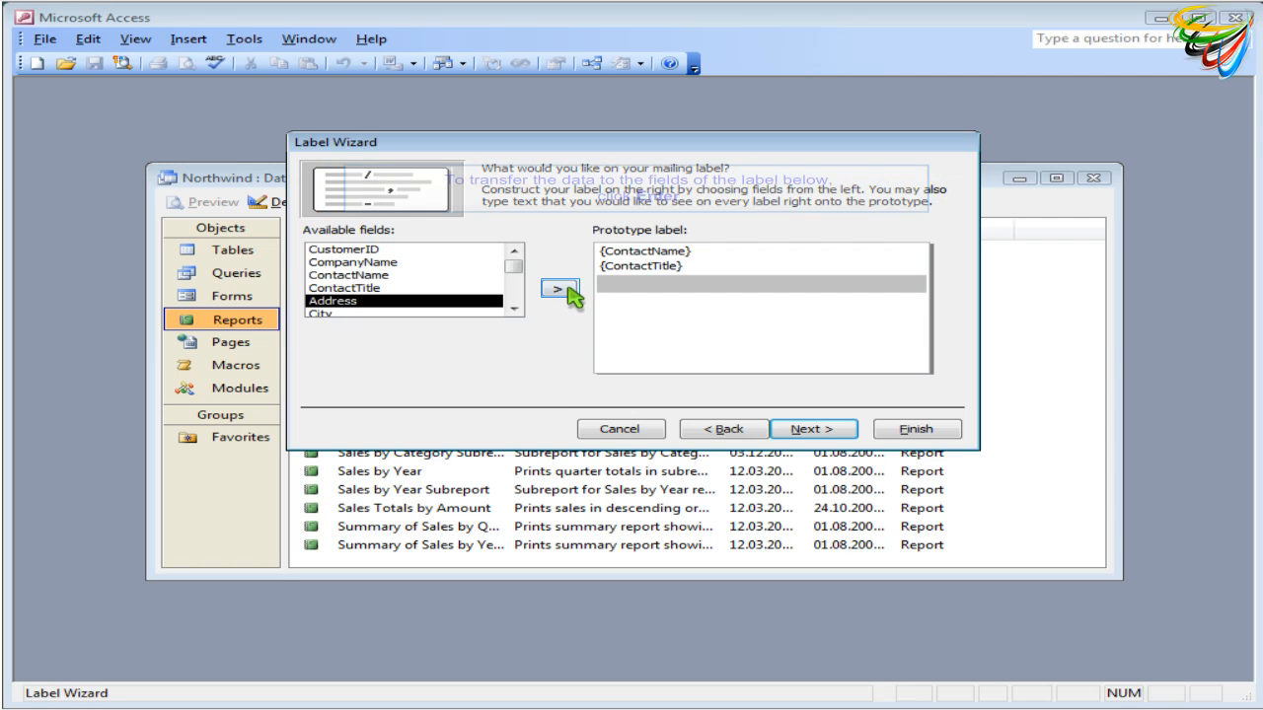
click(558, 289)
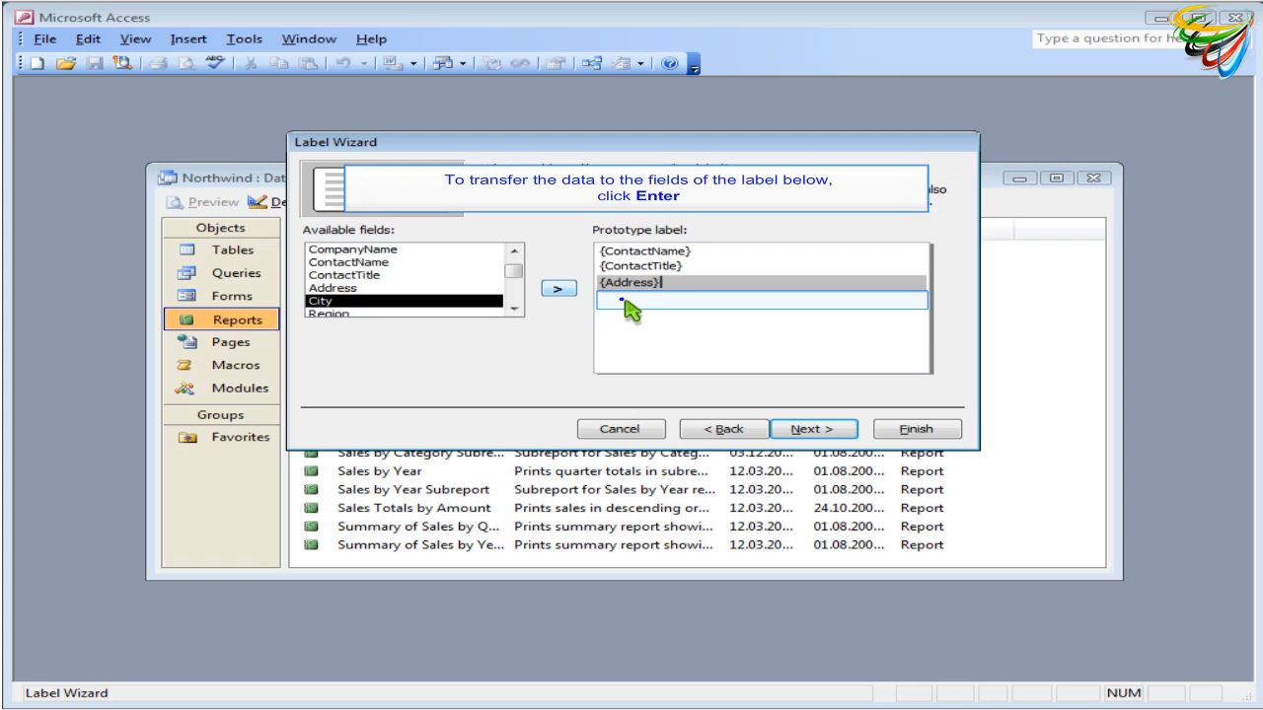
key(Return)
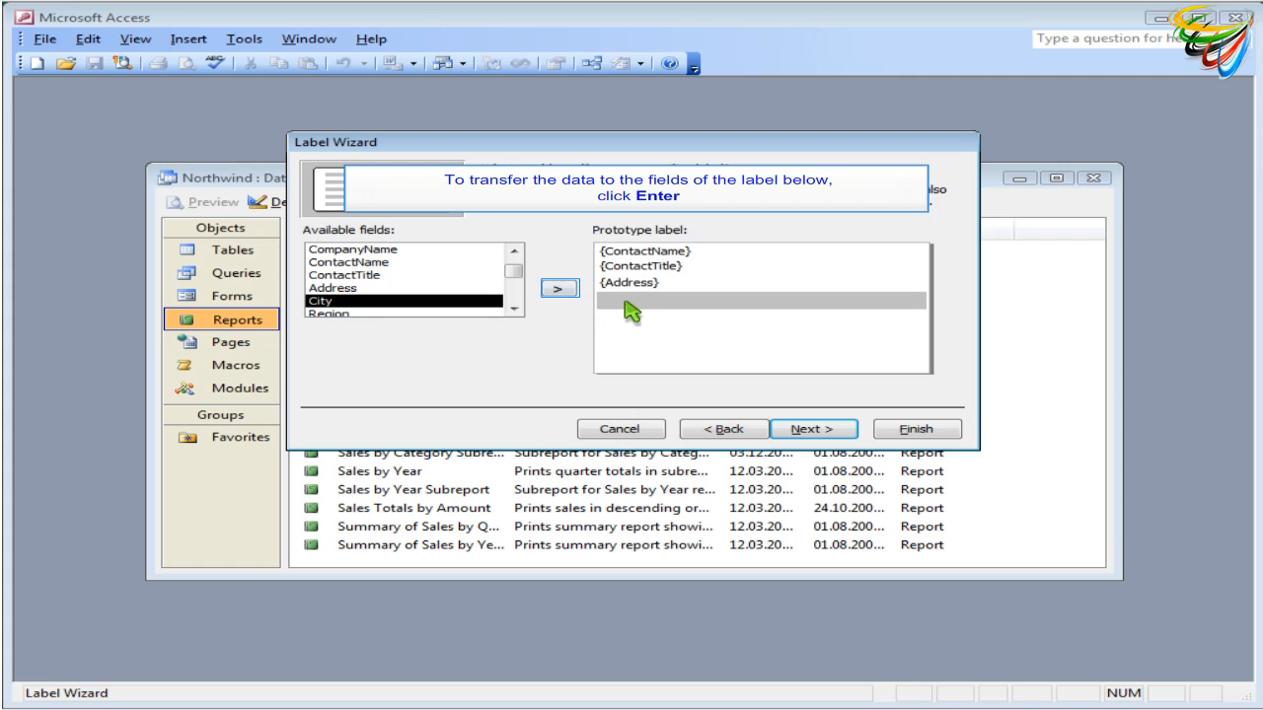
click(567, 290)
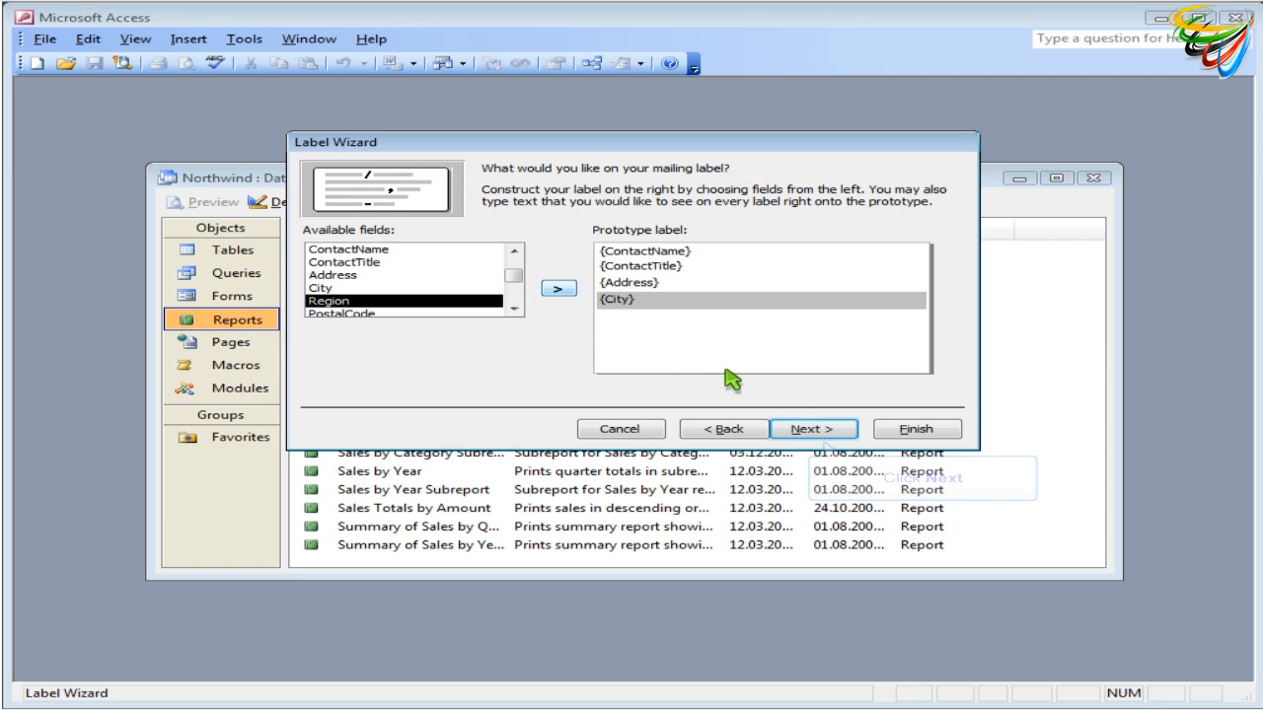
click(809, 431)
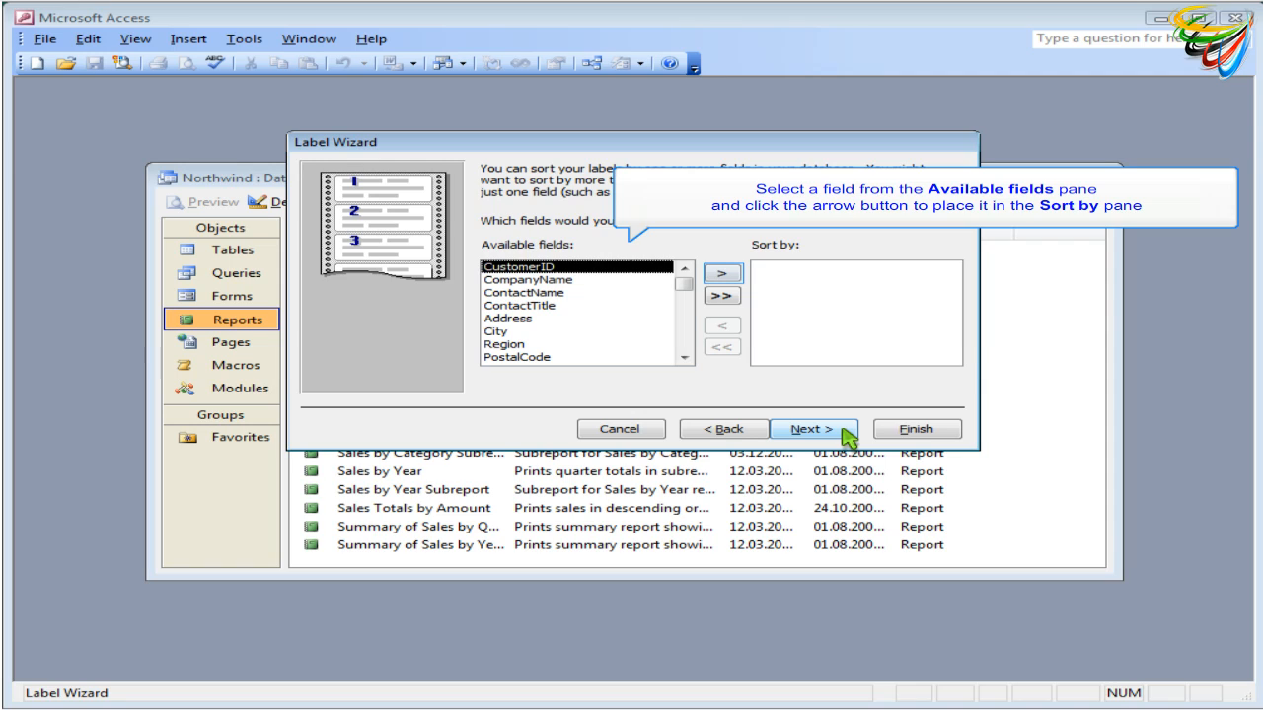
Sort the labels by CustomerID and finish the report as Labels Customers1, showing the labels as they will look printed.
click(722, 274)
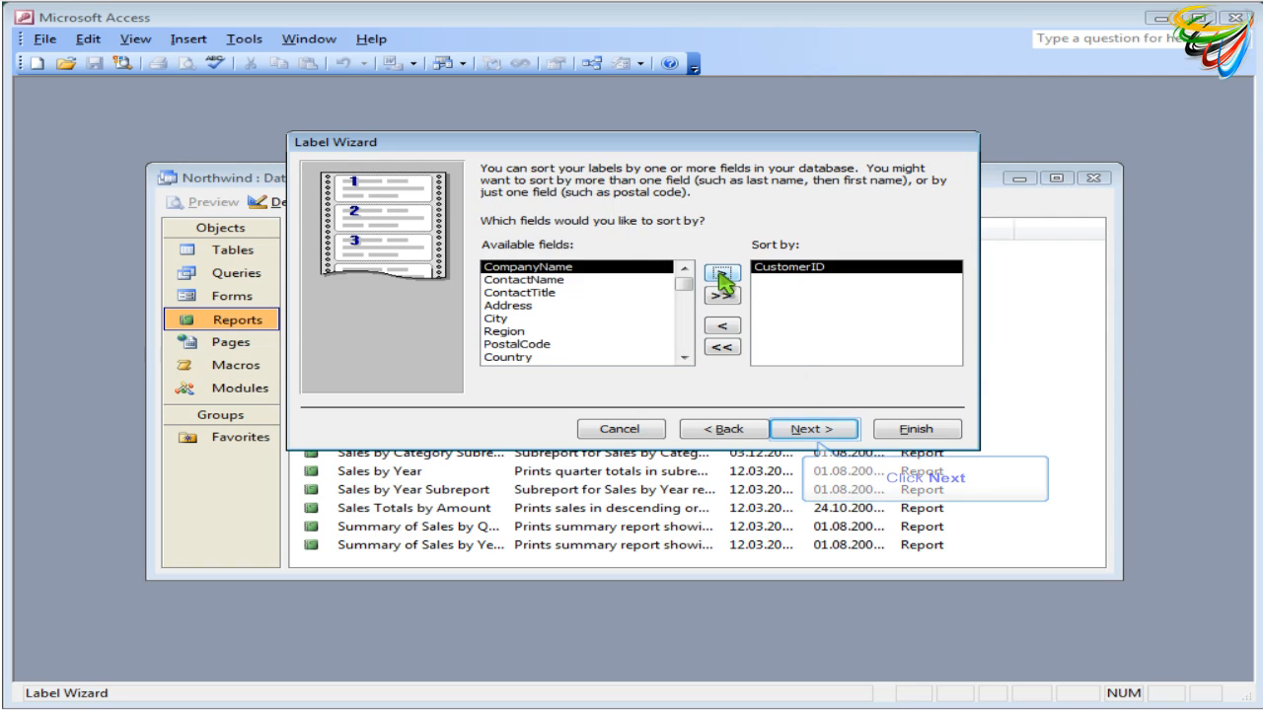
click(844, 432)
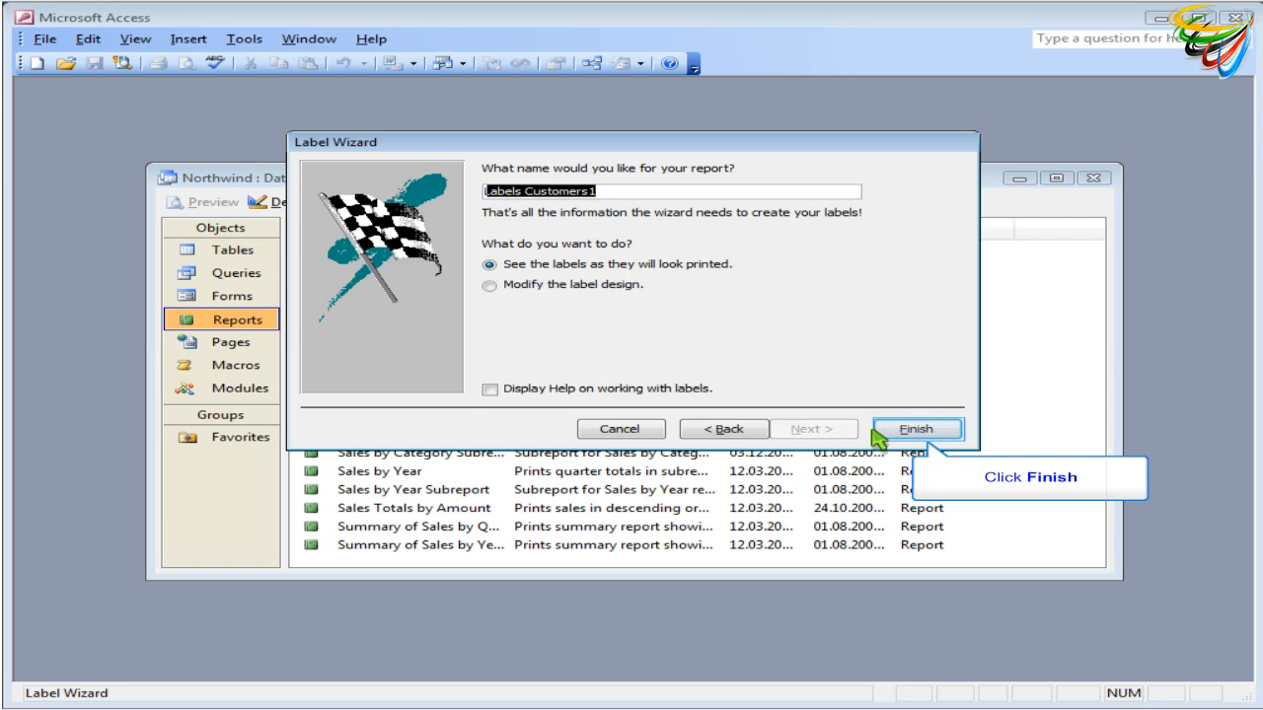
click(948, 431)
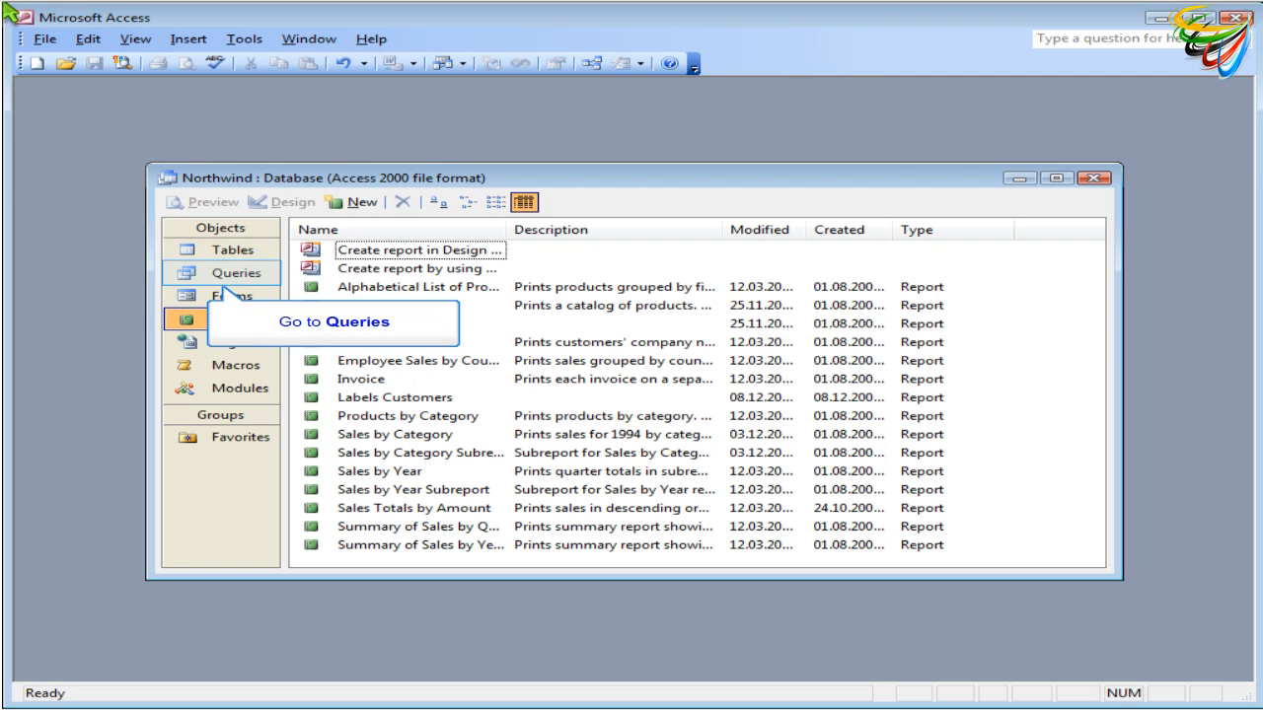
Start a new query with the Simple Query Wizard, using the Orders Qry query as its data source.
click(244, 276)
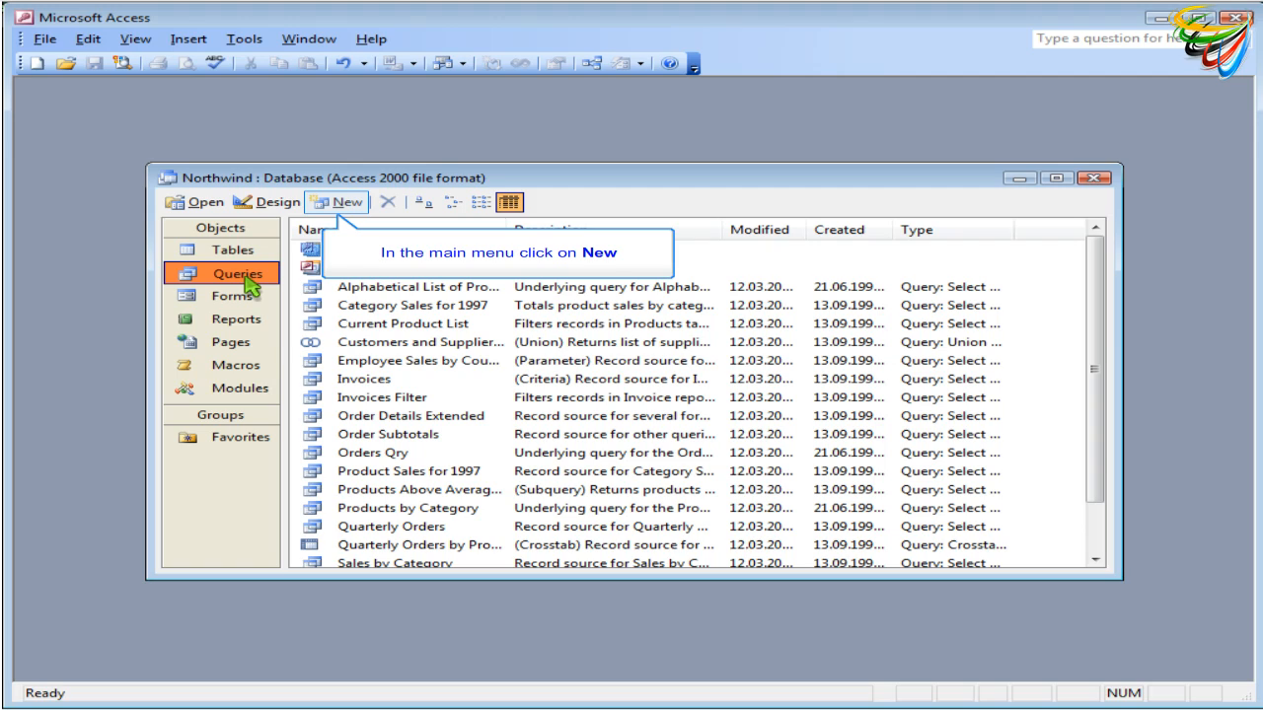
click(336, 203)
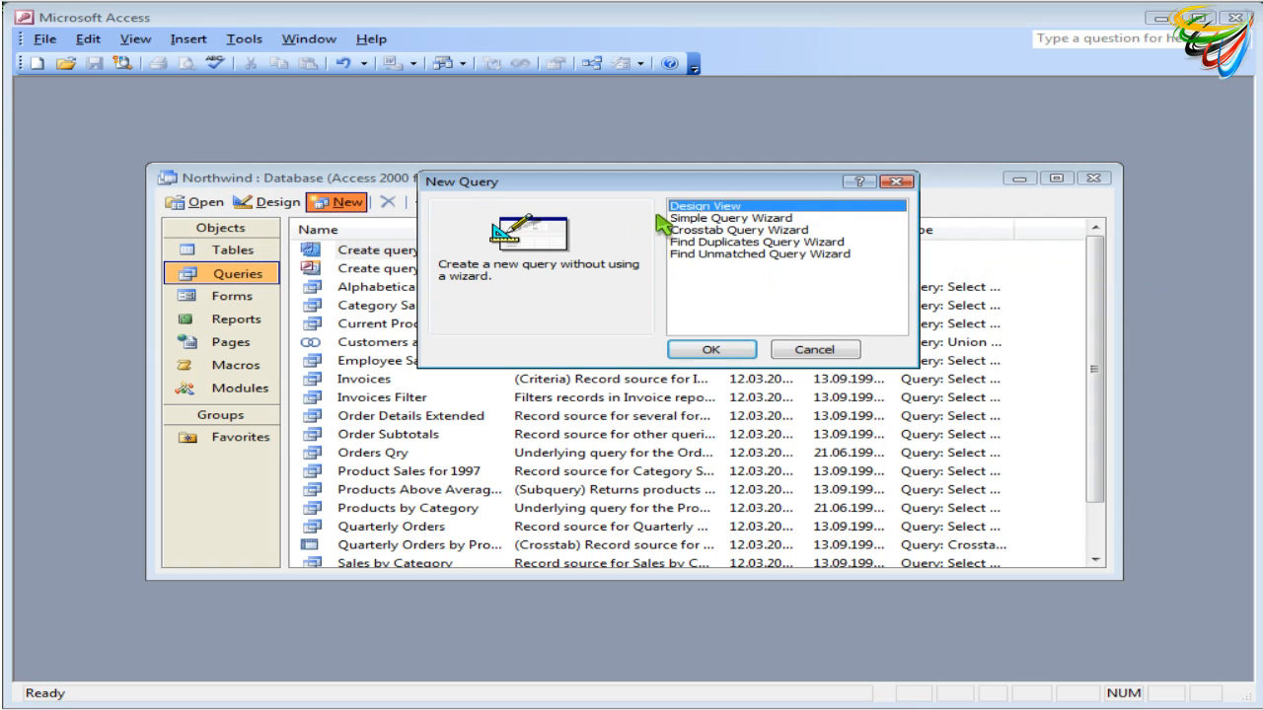
click(740, 219)
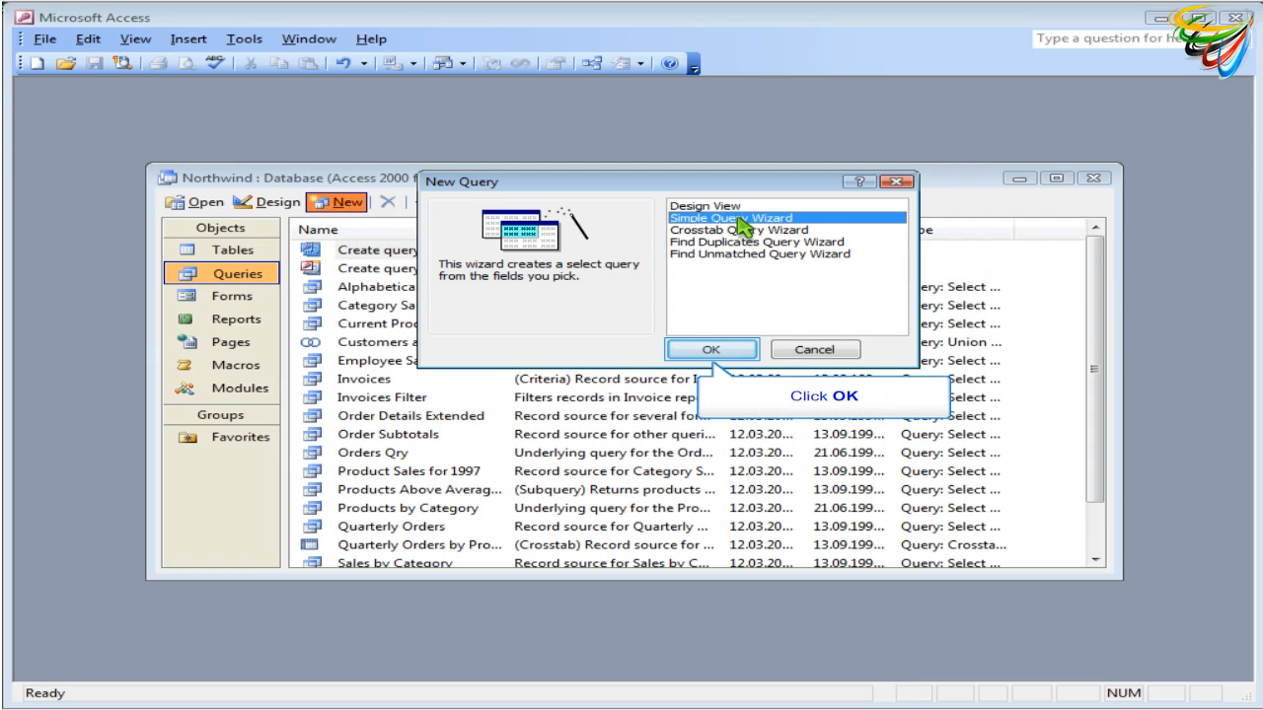
click(731, 353)
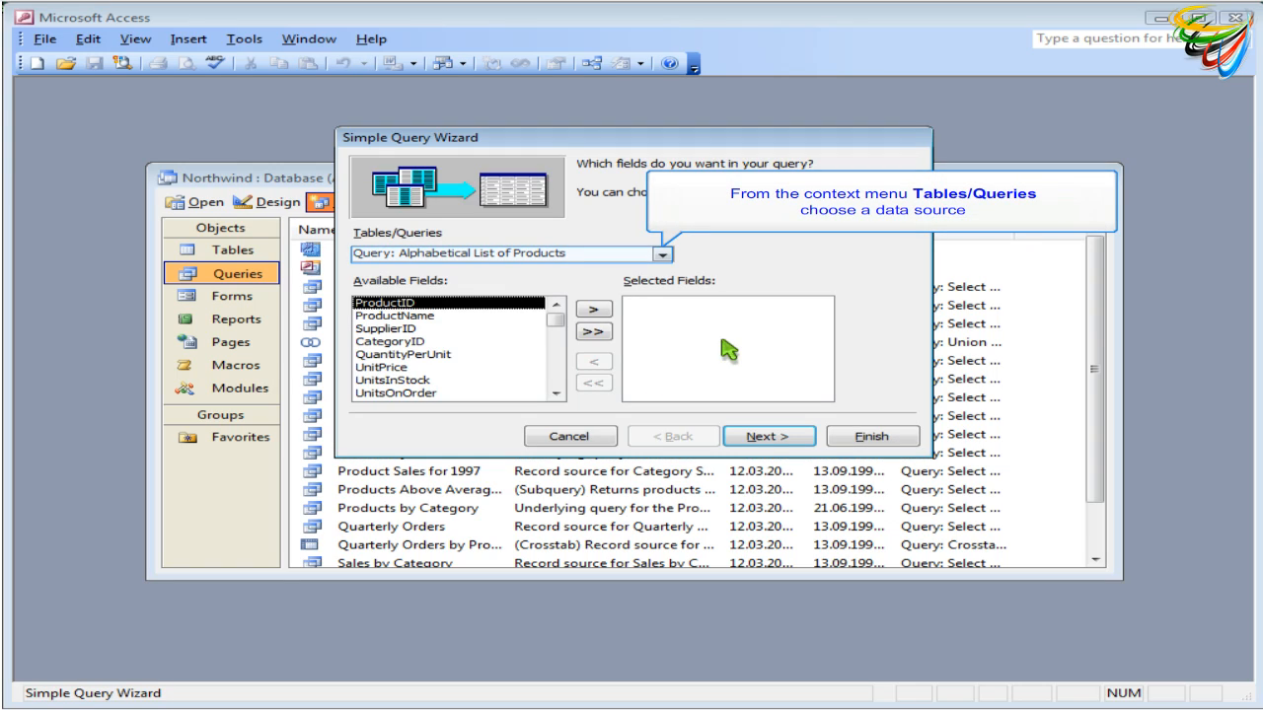
click(664, 254)
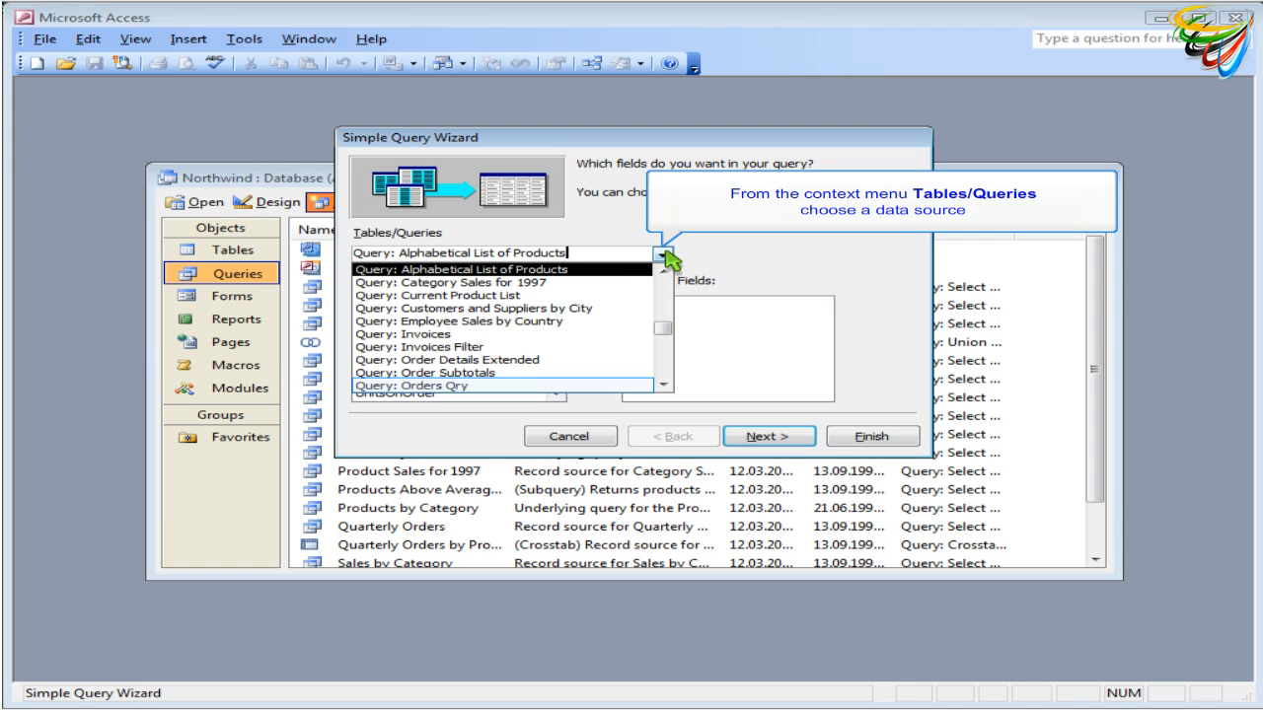
click(418, 387)
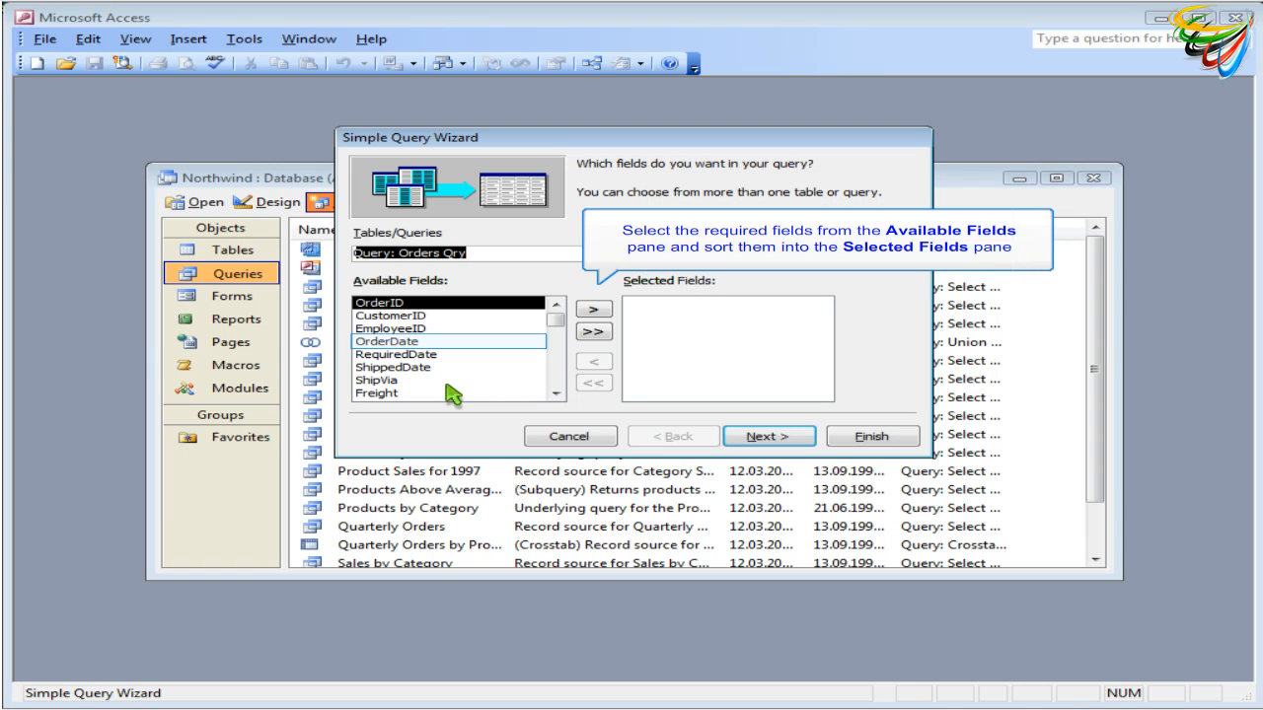
Add the OrderDate, ShipName and ShipAddress fields and finish the query as Orders Qry Query, opening it to view information.
click(444, 340)
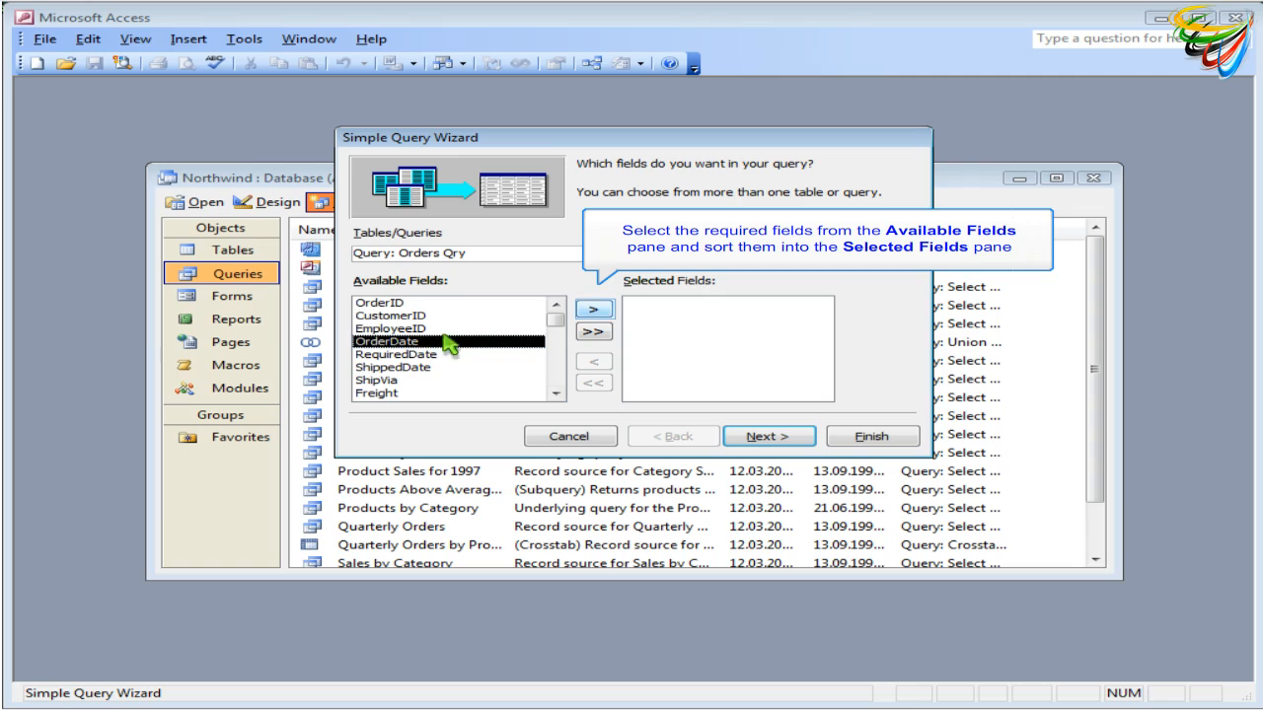
click(593, 309)
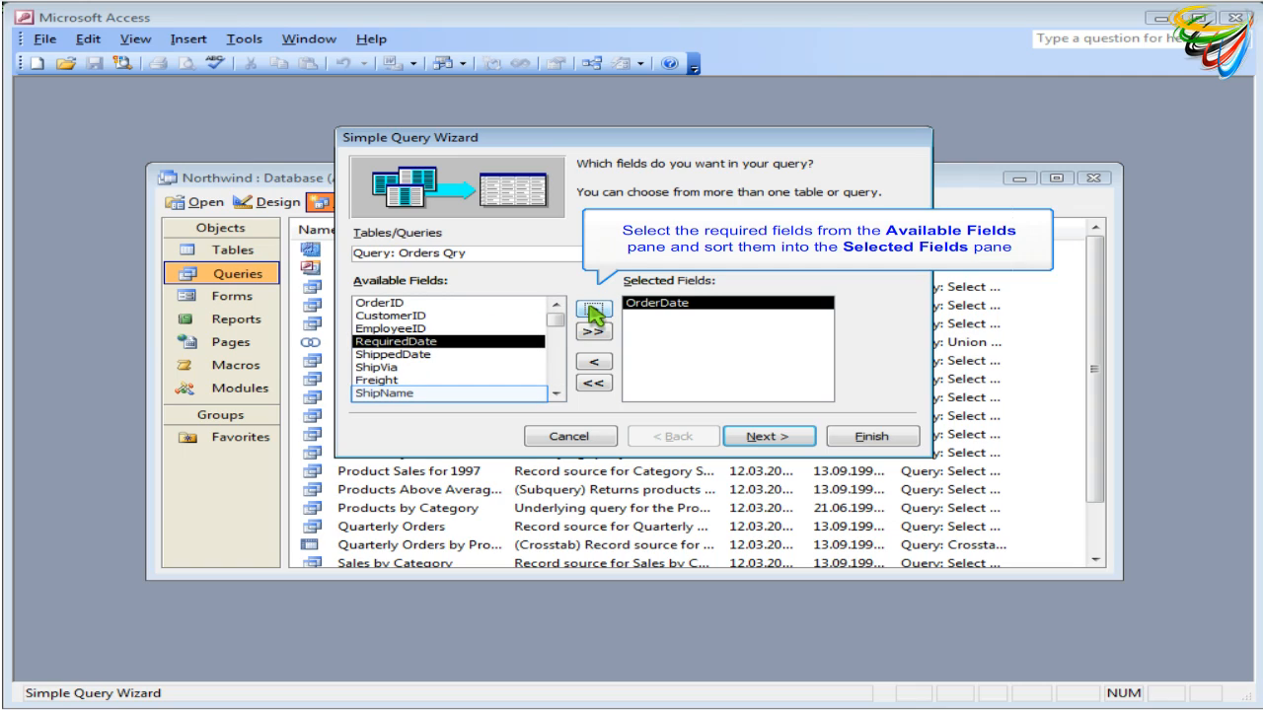
click(403, 393)
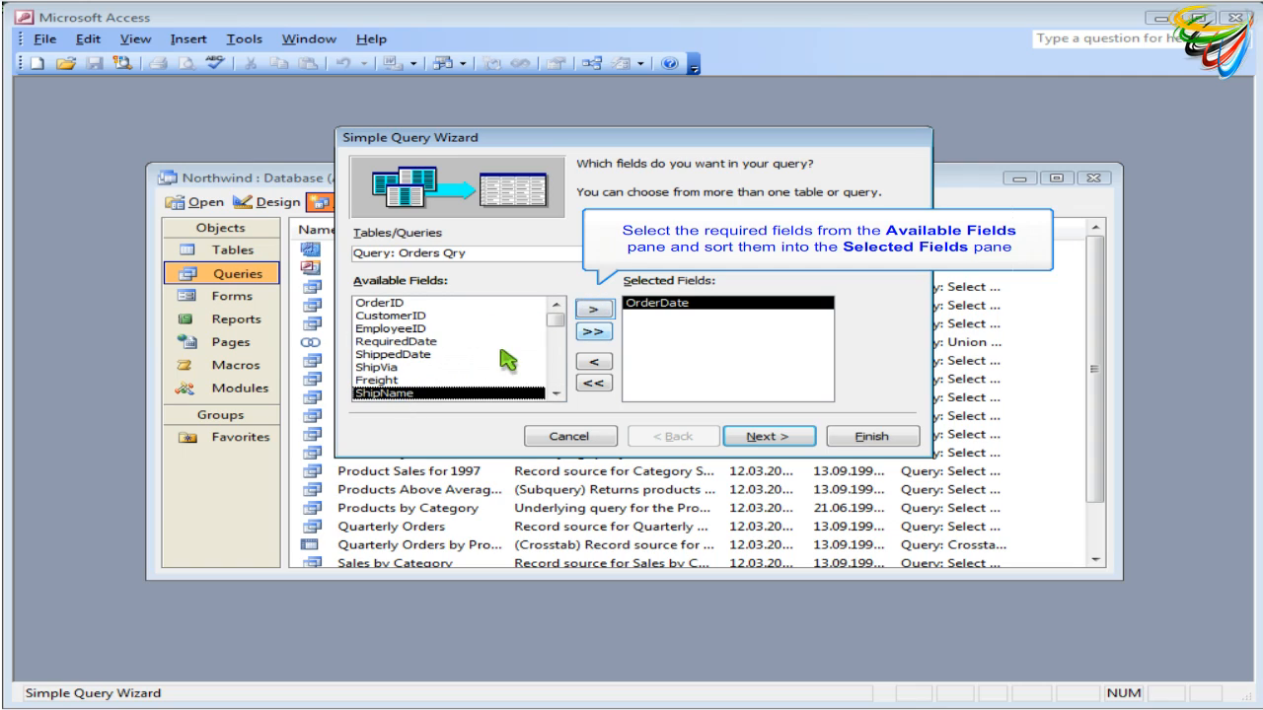
click(593, 309)
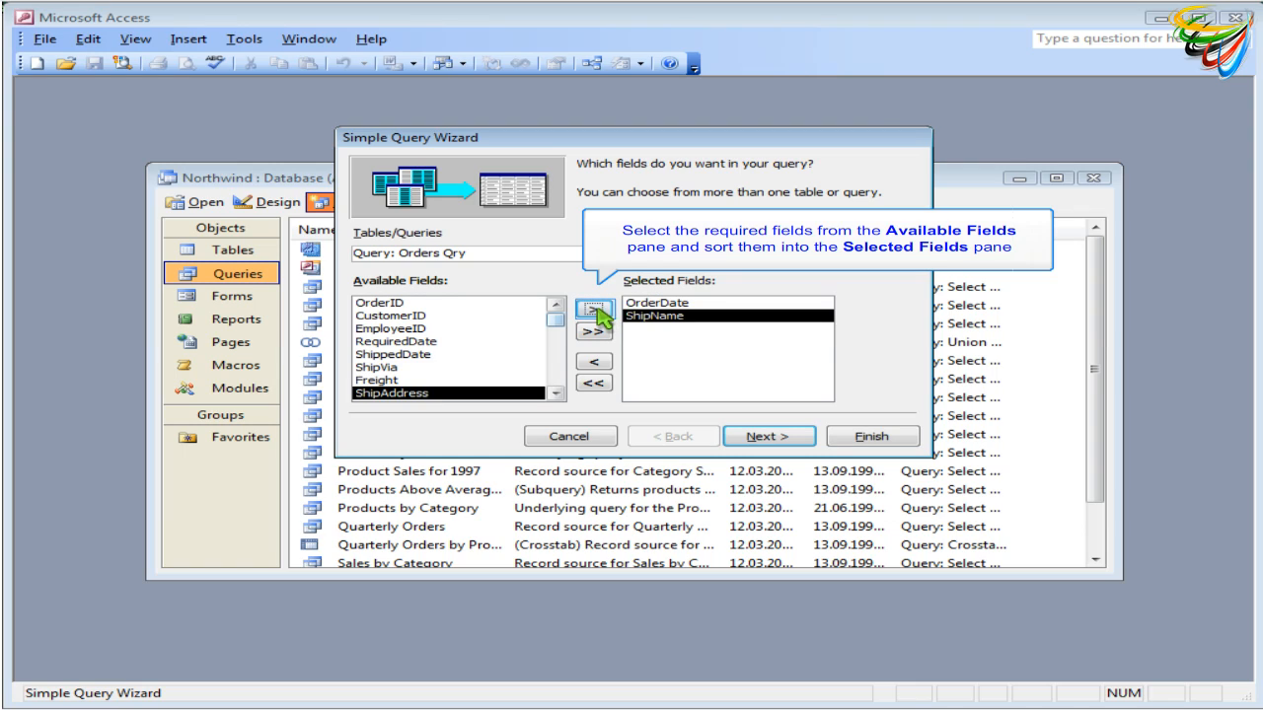
click(594, 310)
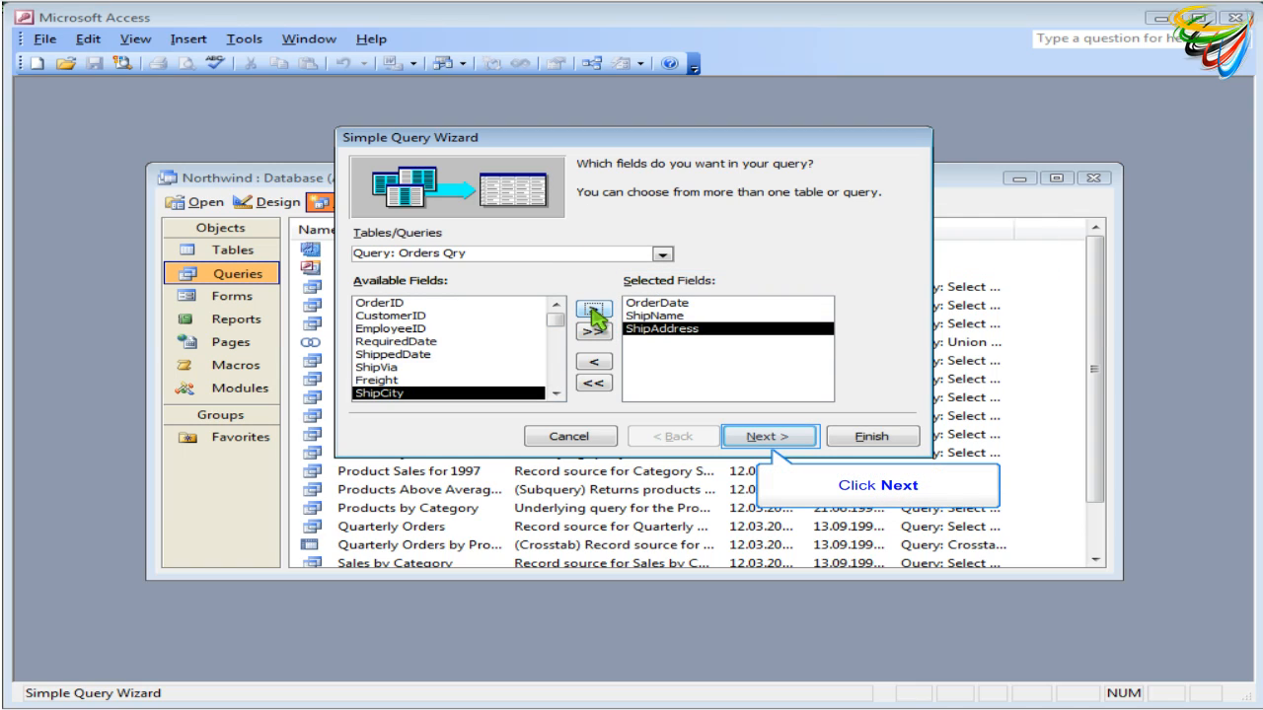
click(789, 439)
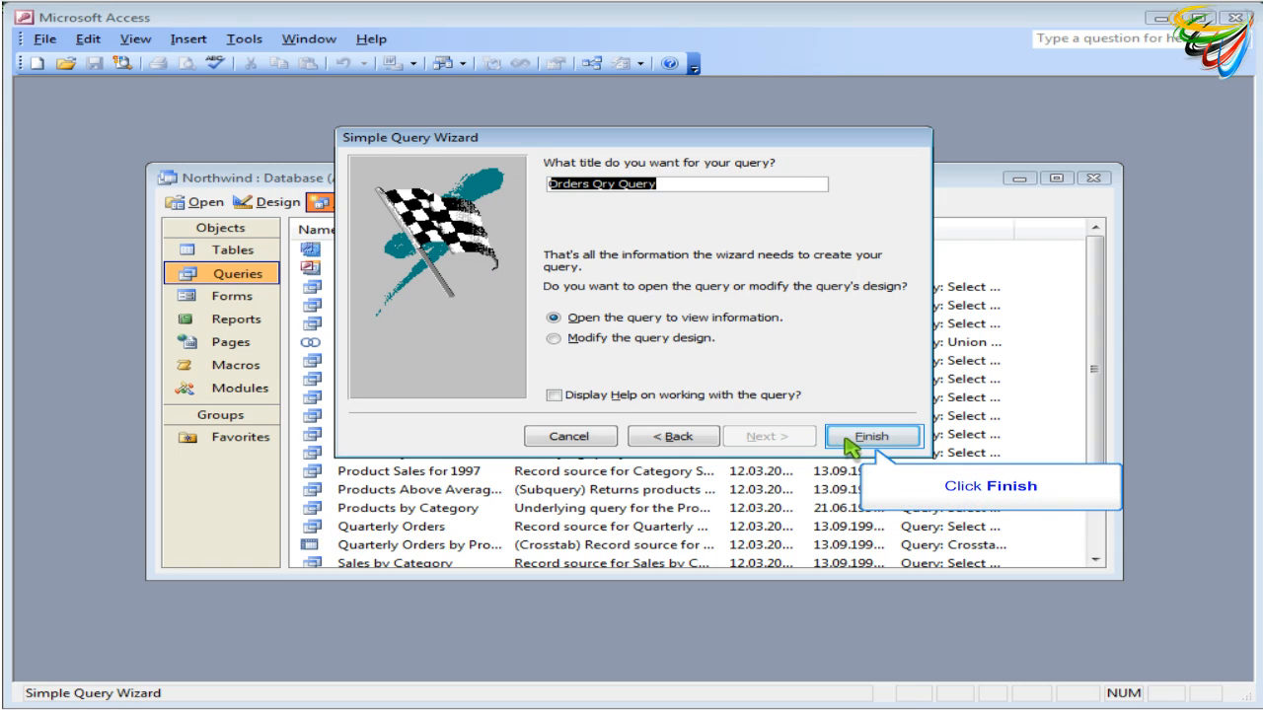
click(888, 440)
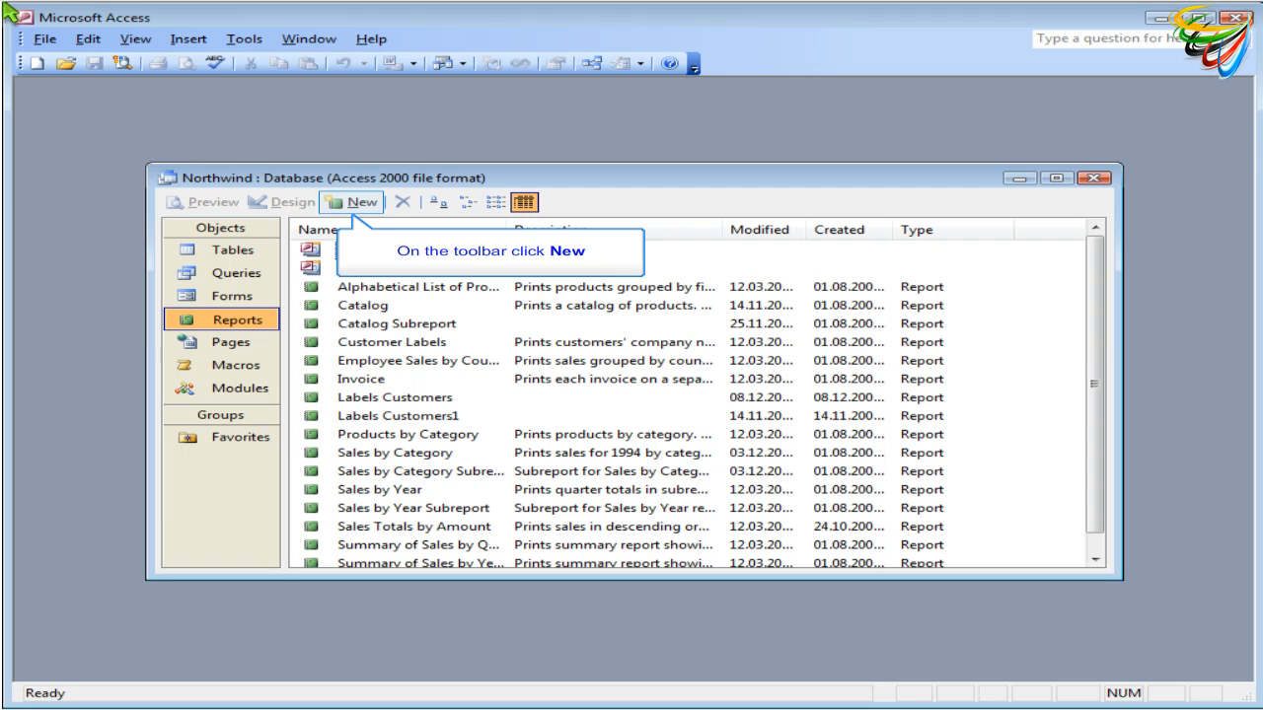
Start a new report with the Chart Wizard, using Price as its data source.
click(363, 203)
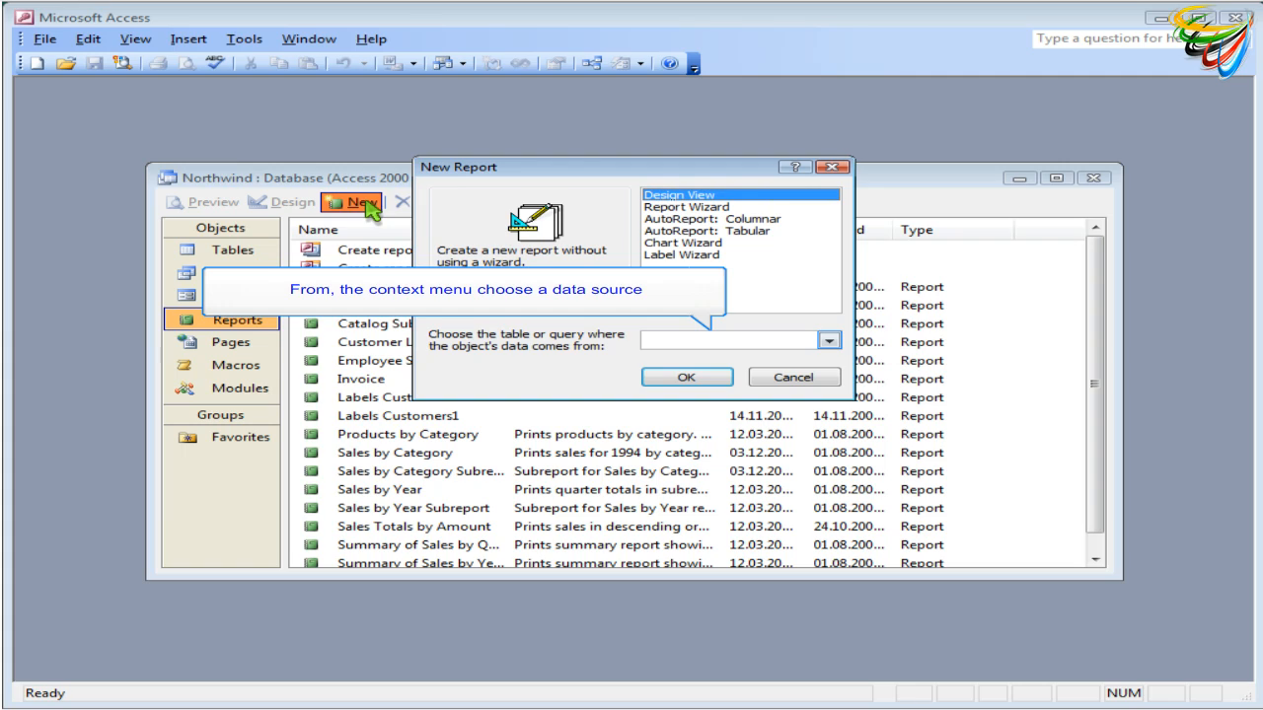
click(831, 342)
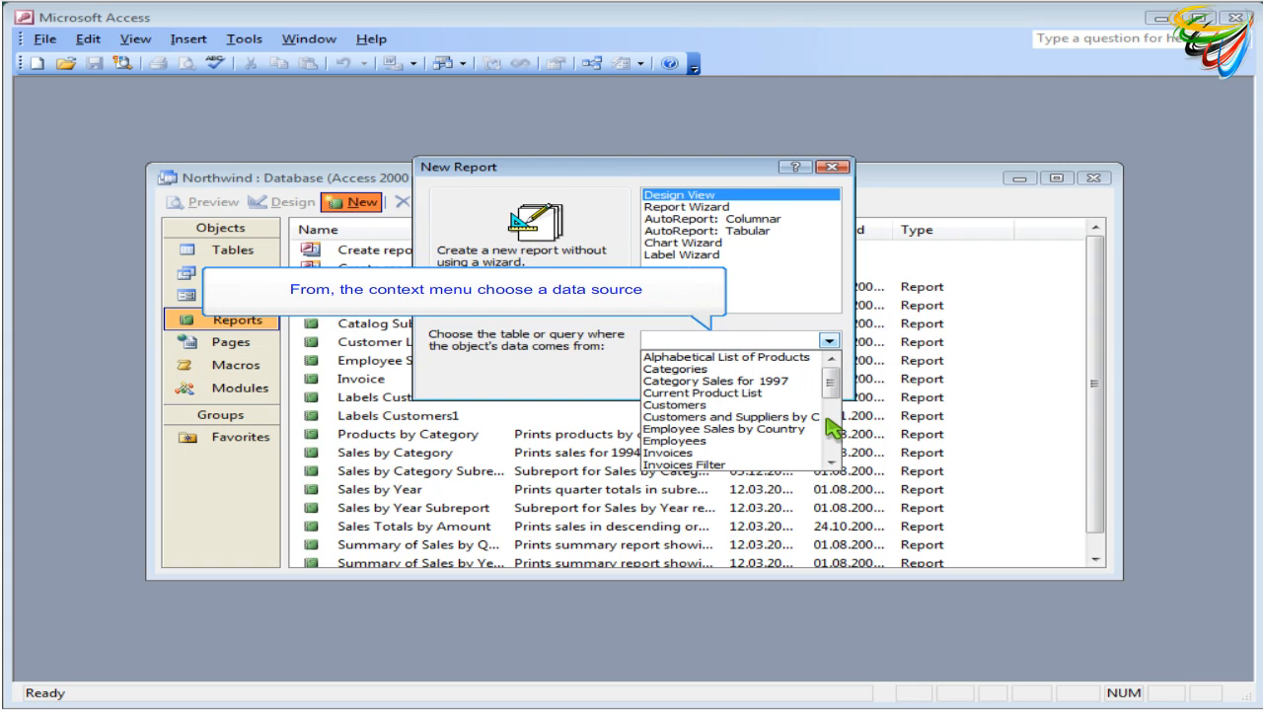
click(828, 419)
click(688, 419)
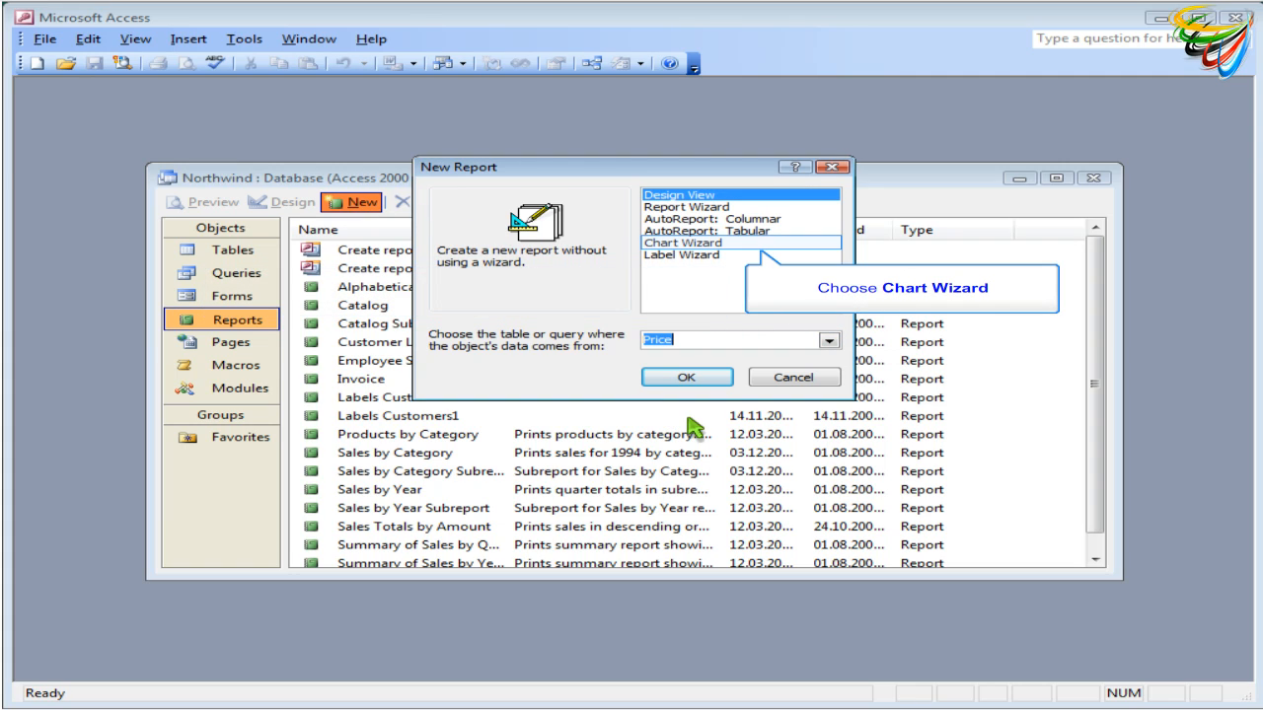
click(700, 243)
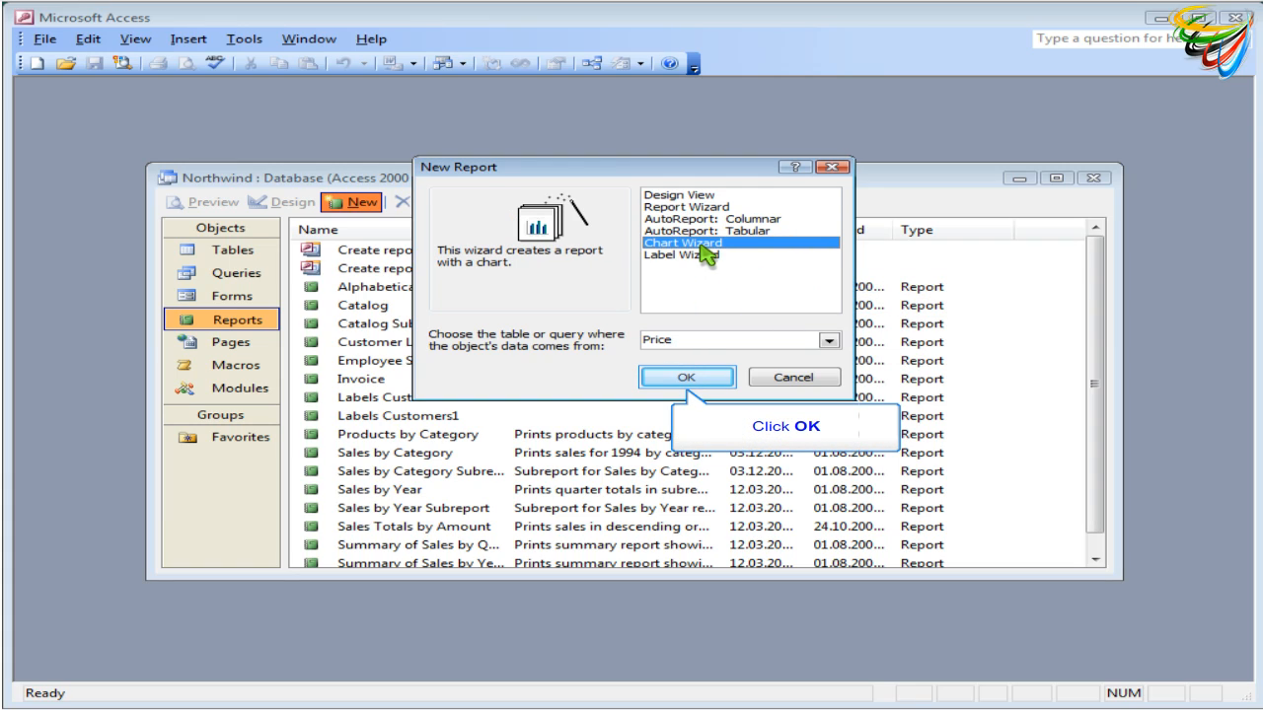
click(724, 378)
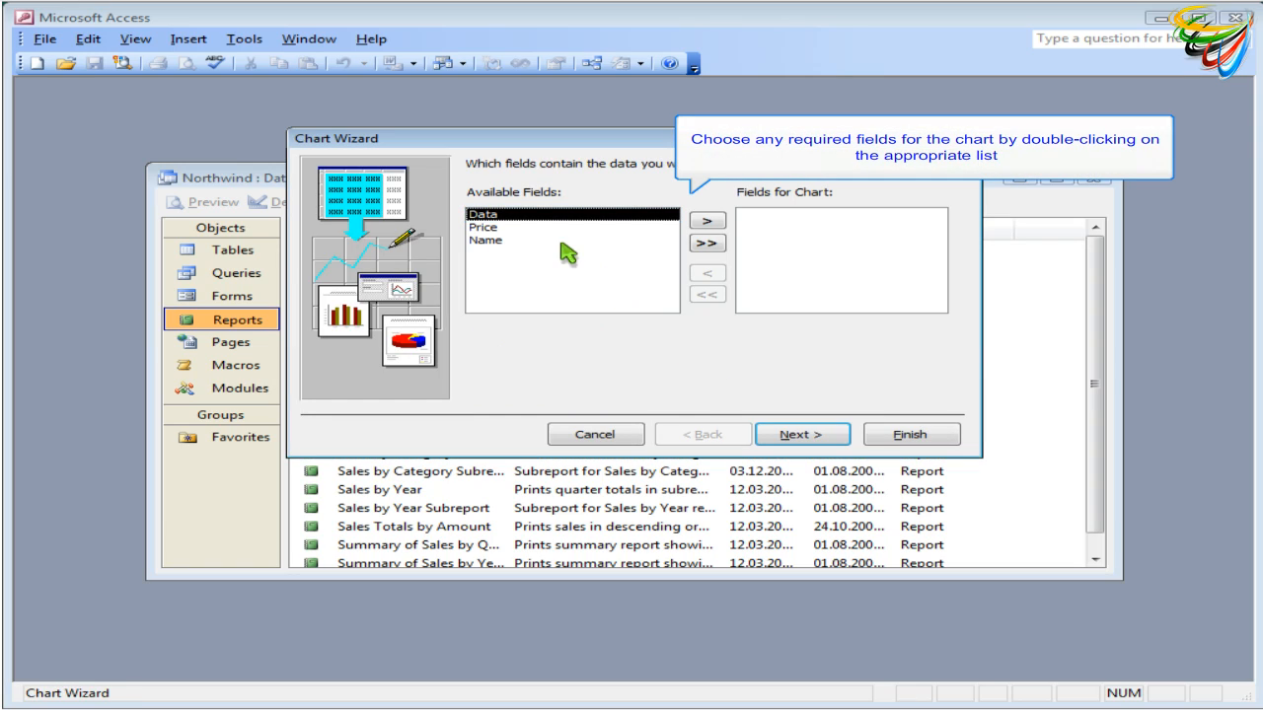
Add the Data, Price and Name fields to the chart and choose Line Chart as its type.
double_click(531, 215)
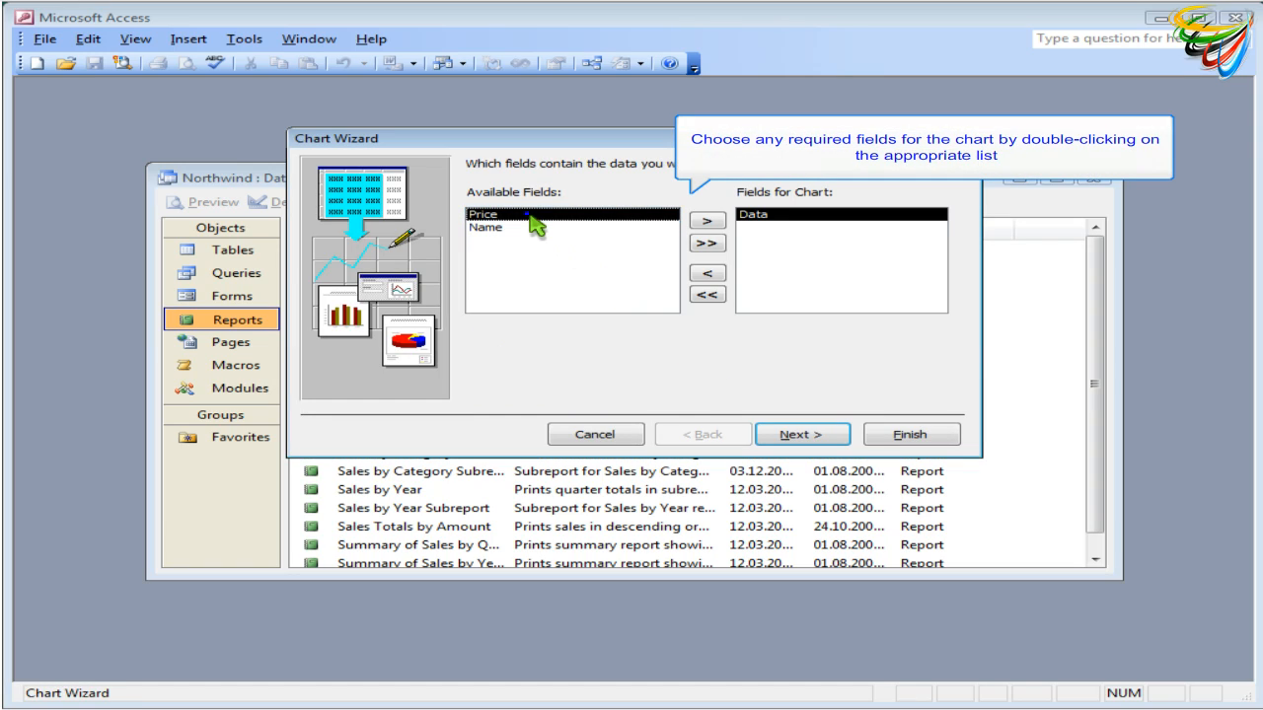
double_click(531, 215)
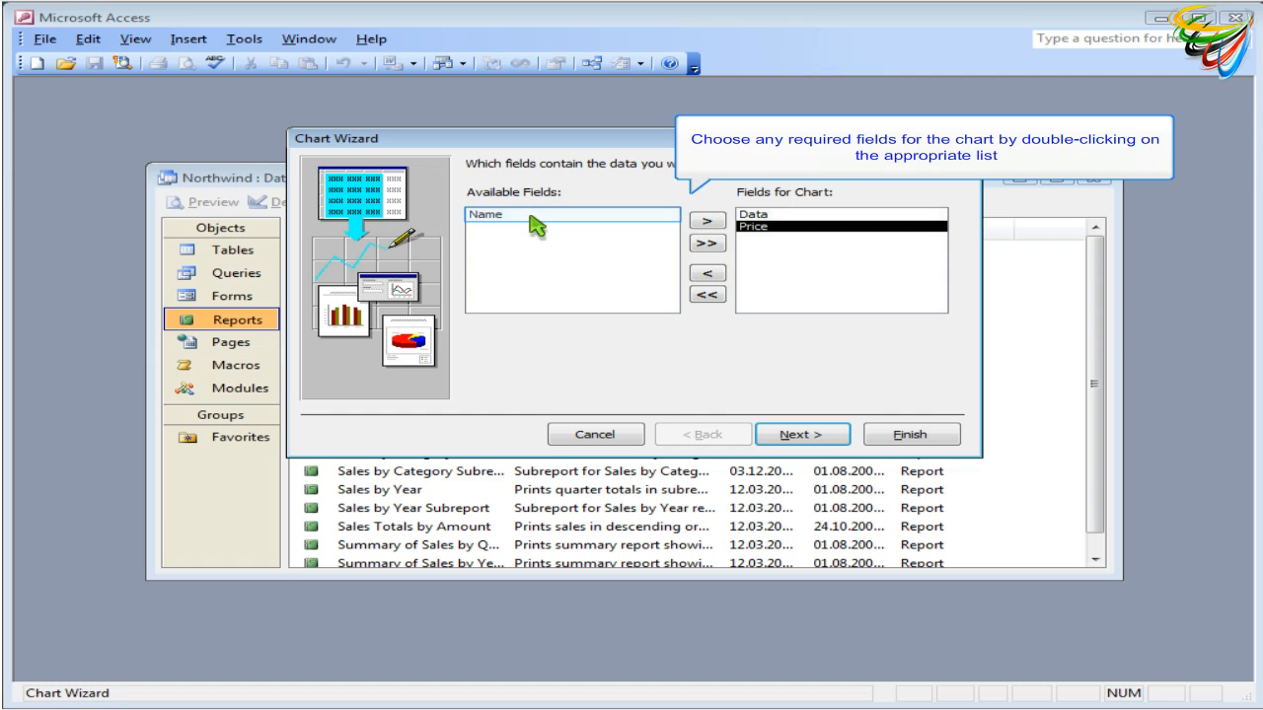
double_click(531, 216)
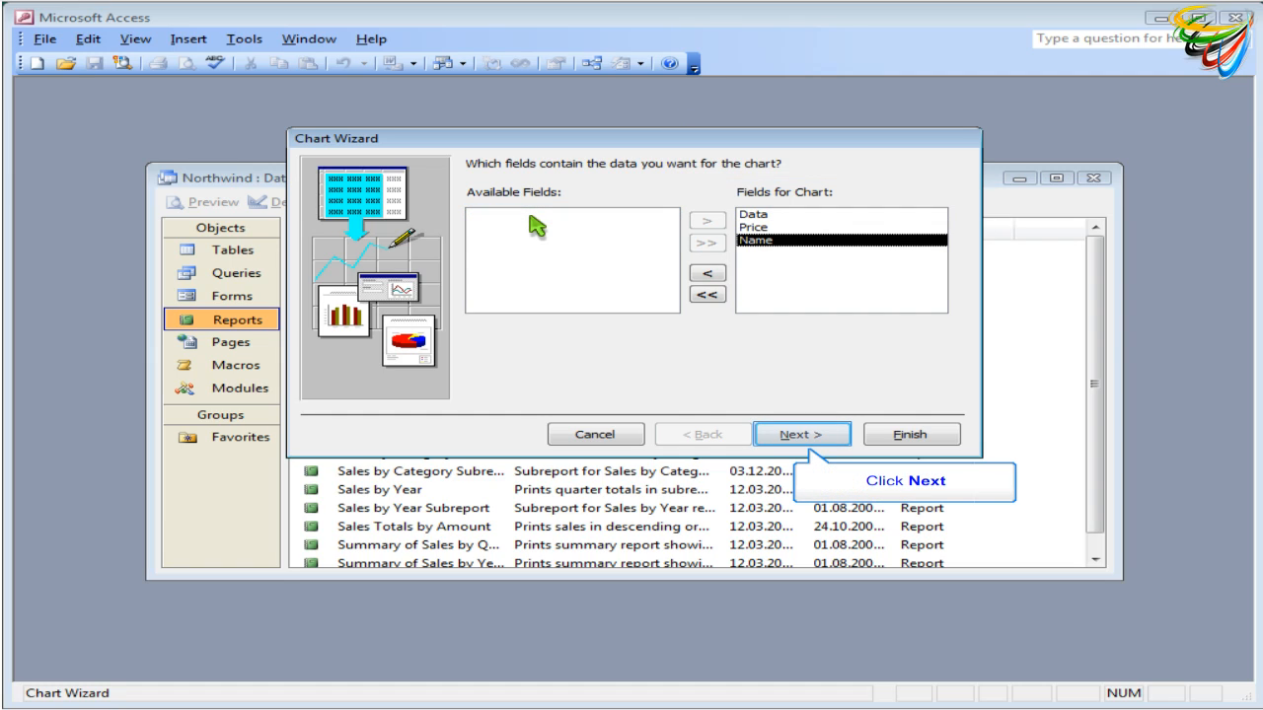
click(803, 434)
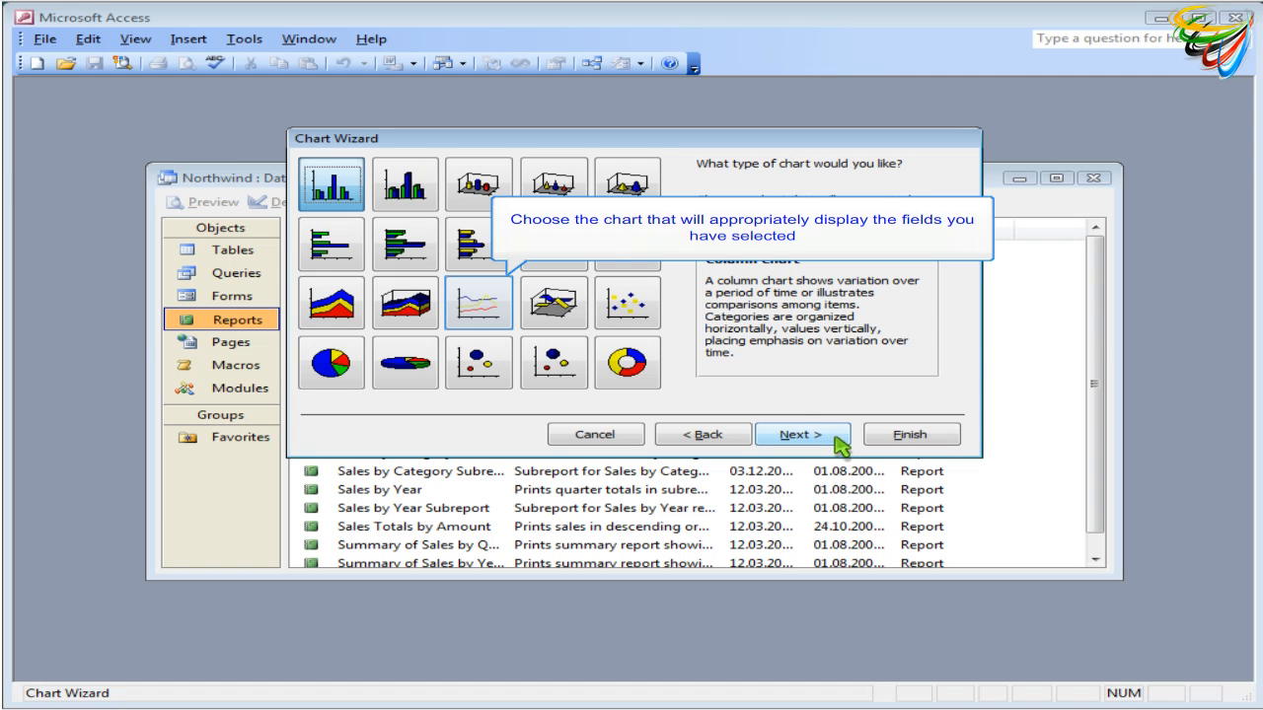
click(487, 305)
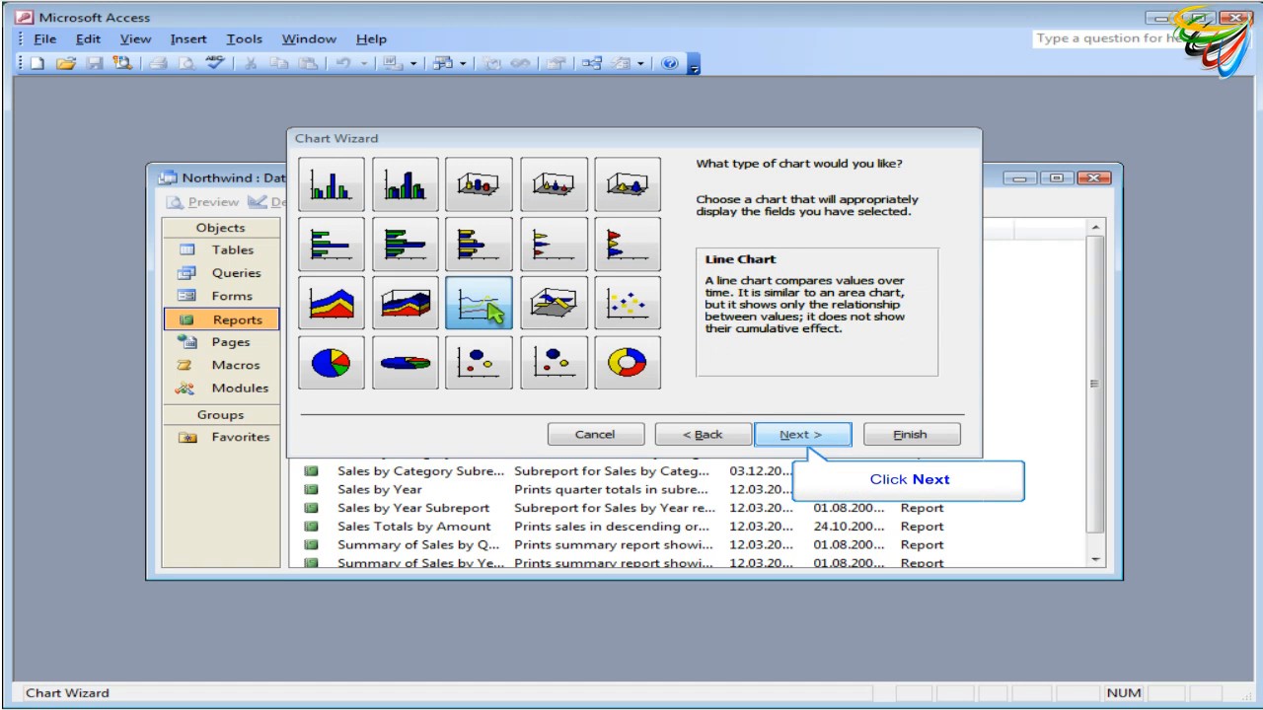
click(834, 441)
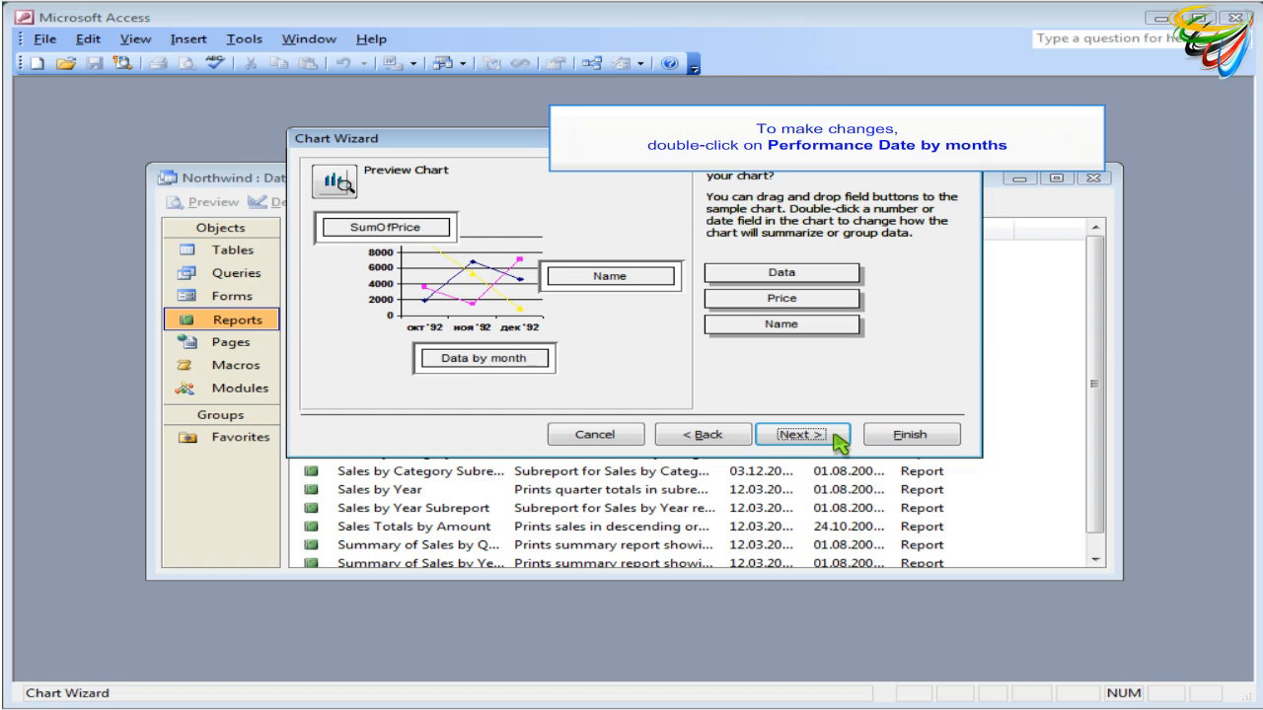
Group the chart's Data field by quarter and finish the chart as Price with a legend, opening the report with the chart displayed.
double_click(485, 360)
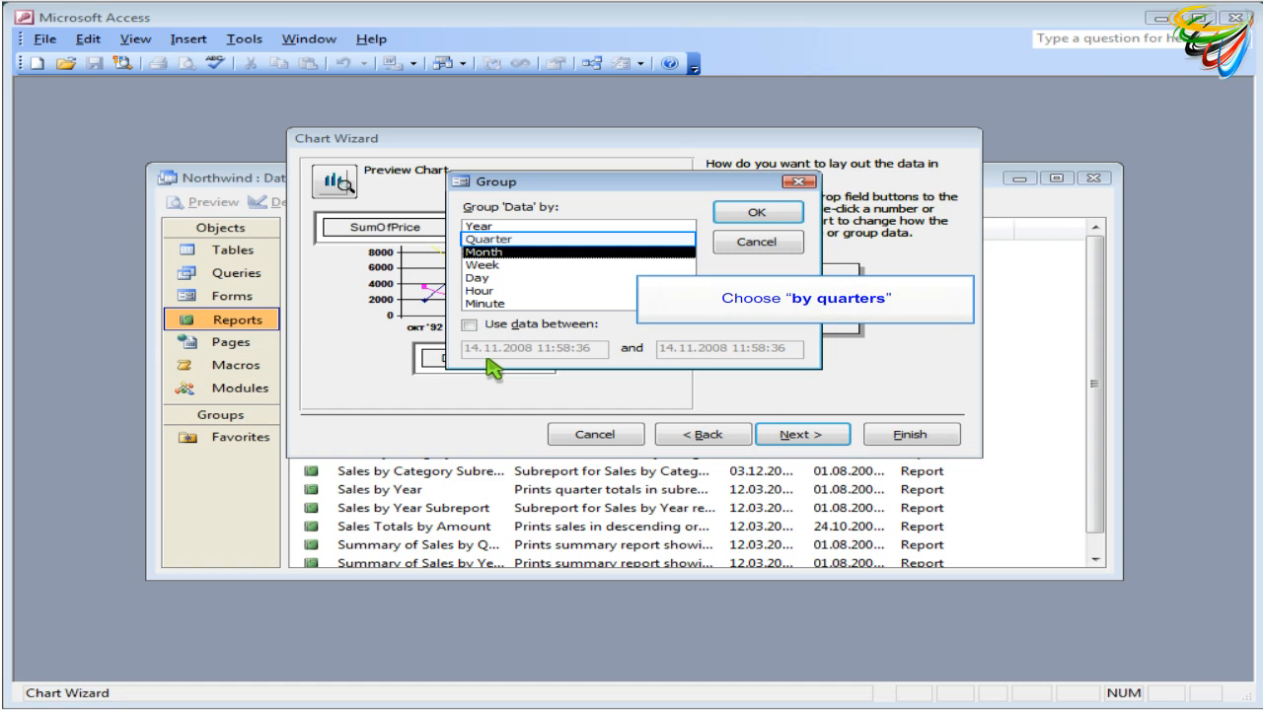
click(528, 240)
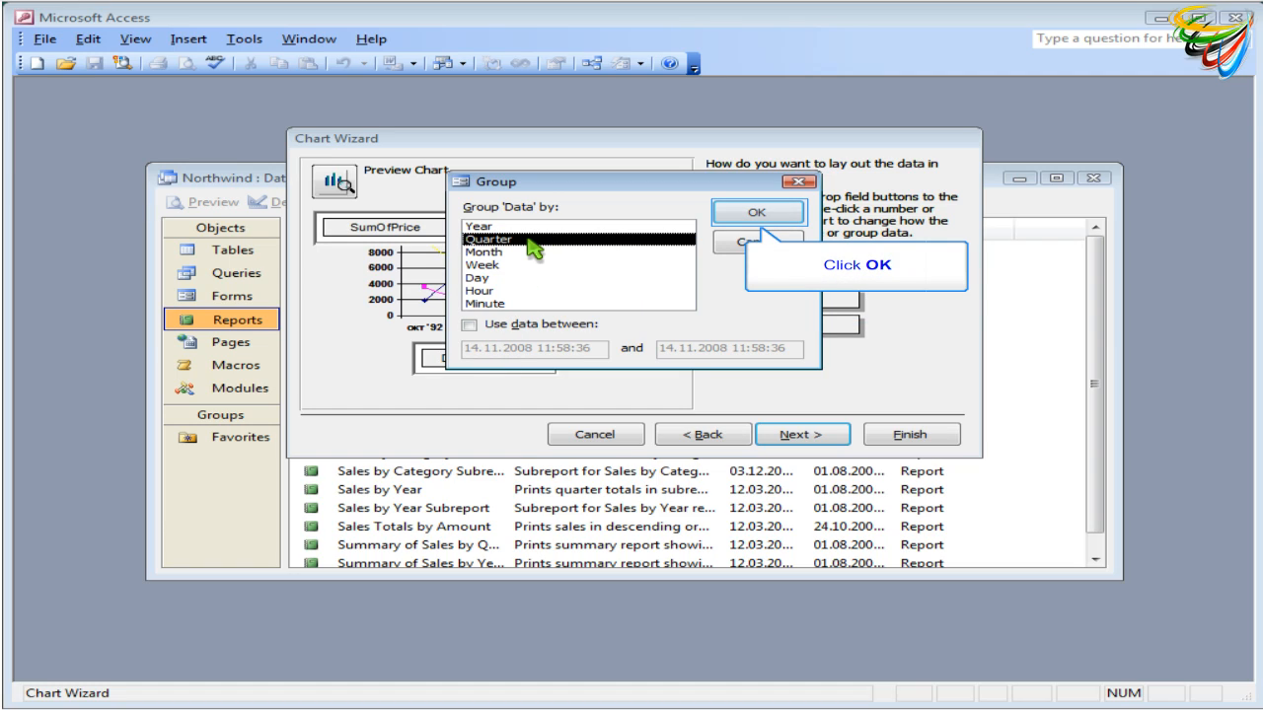
click(755, 213)
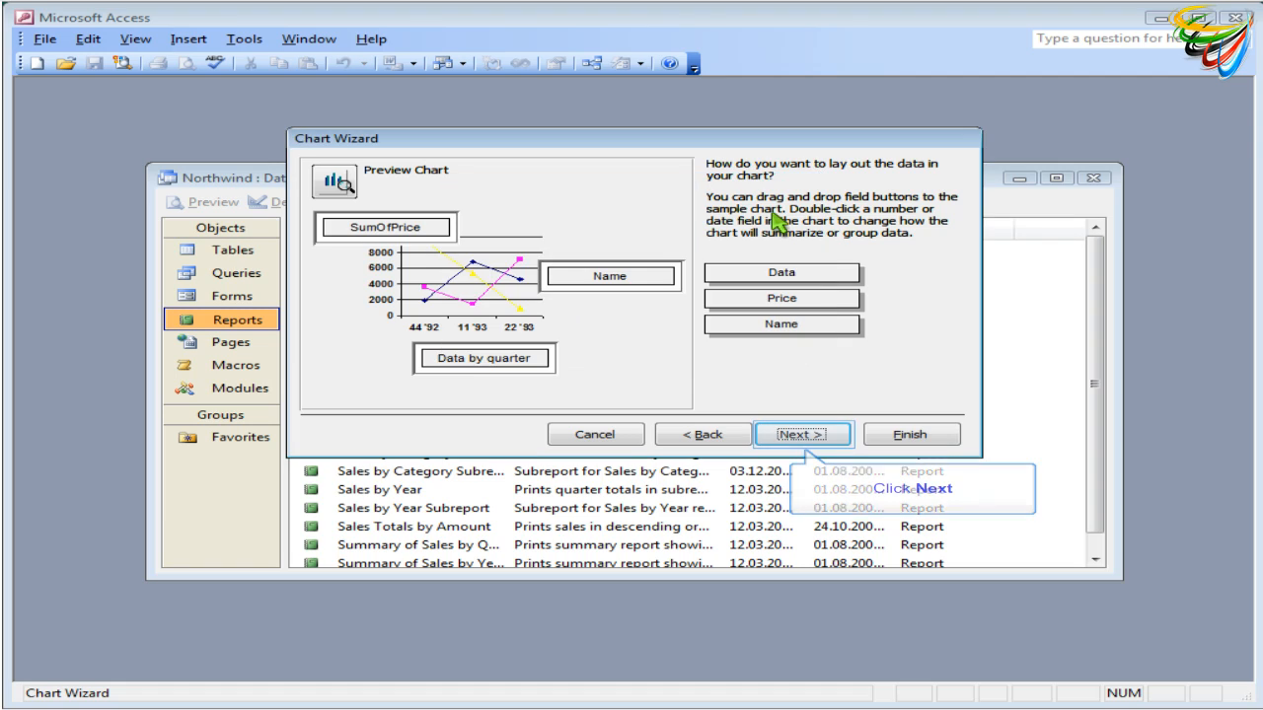
click(835, 438)
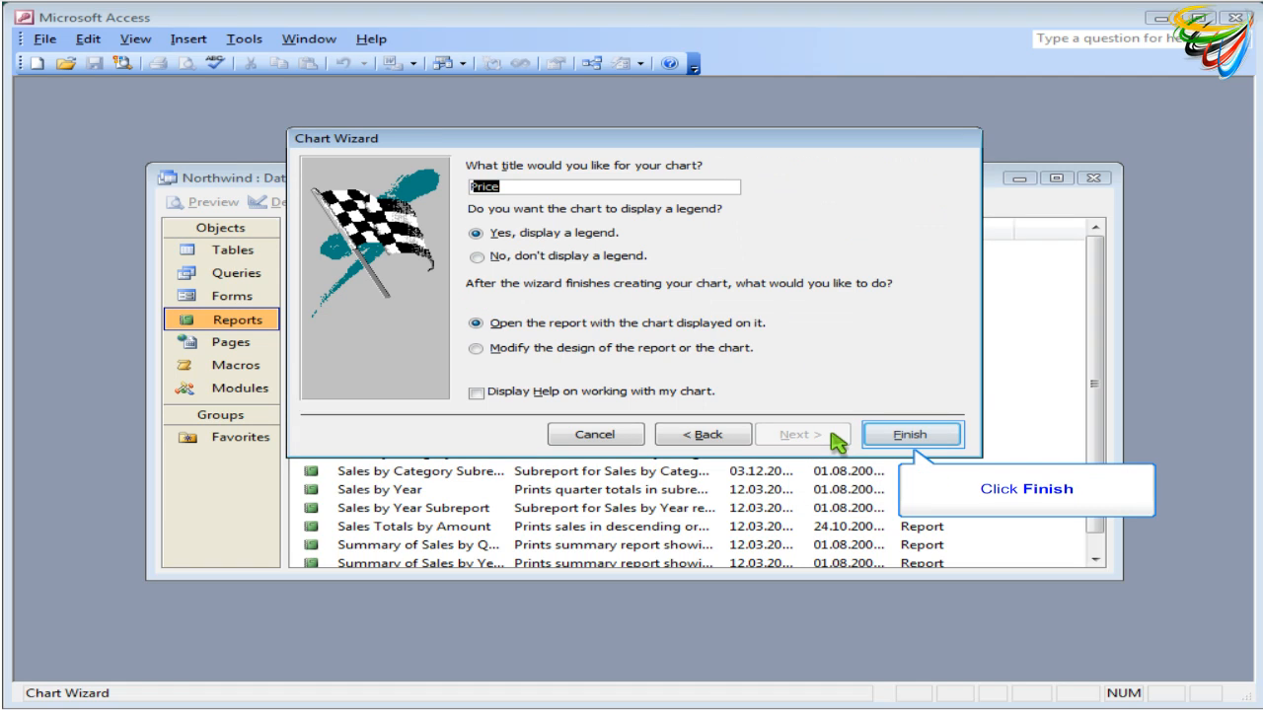
click(933, 437)
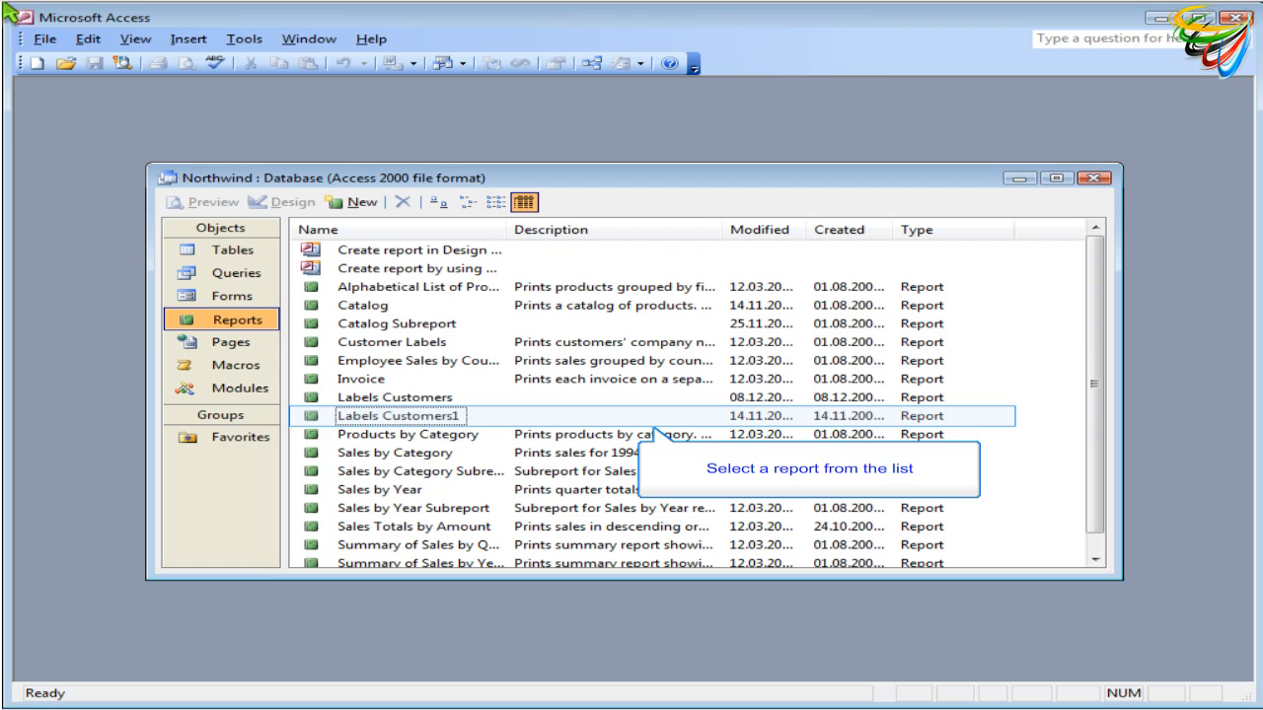
Open the Labels Customers1 report in Design view and bring up its page setup.
click(352, 418)
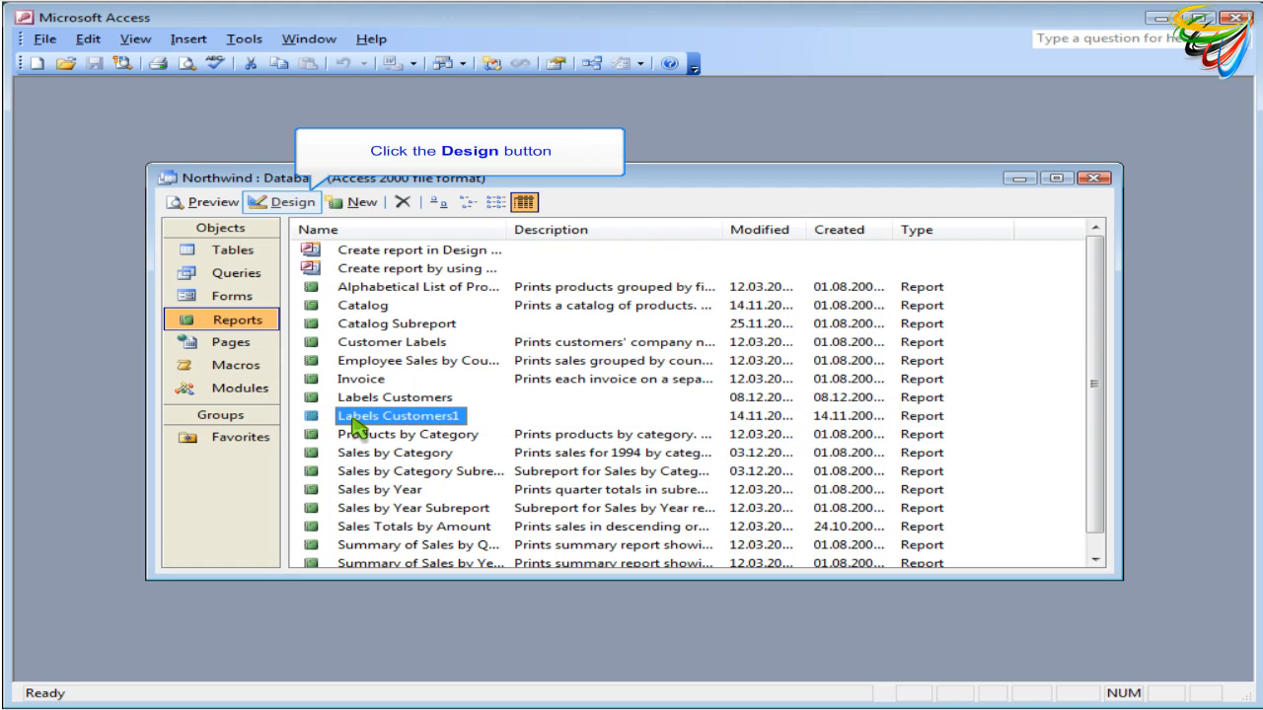
click(279, 202)
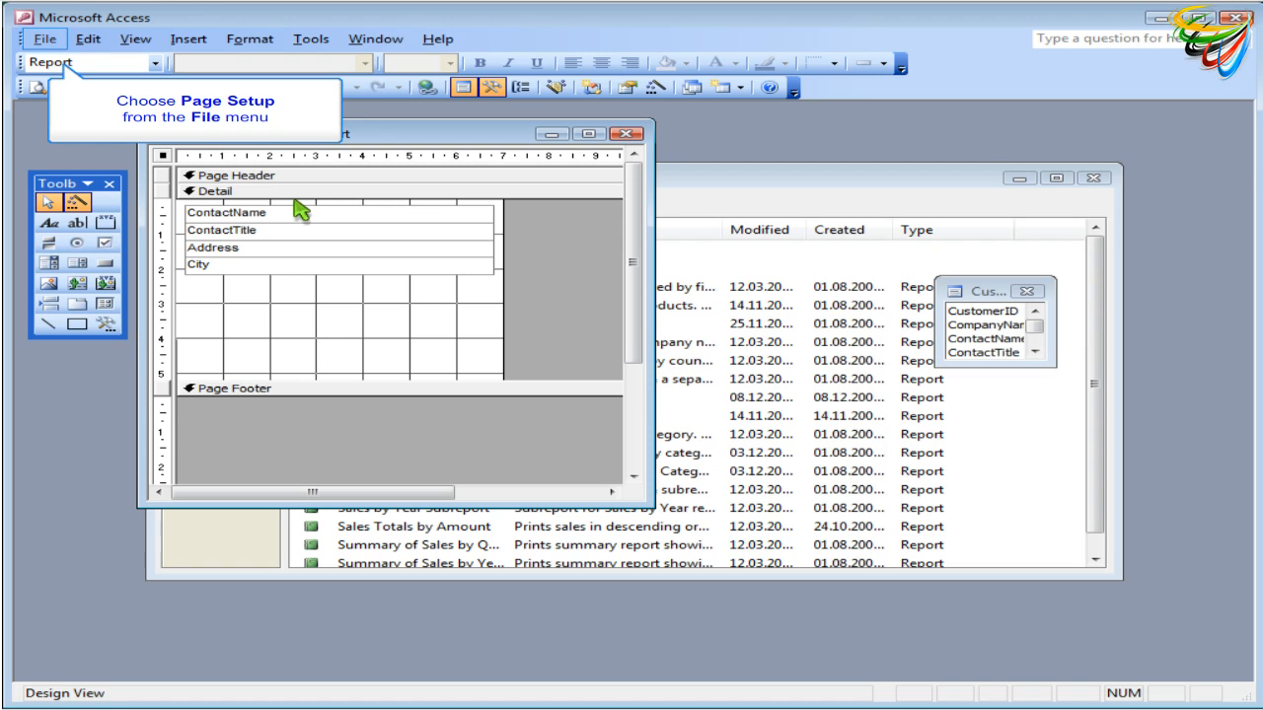
click(40, 40)
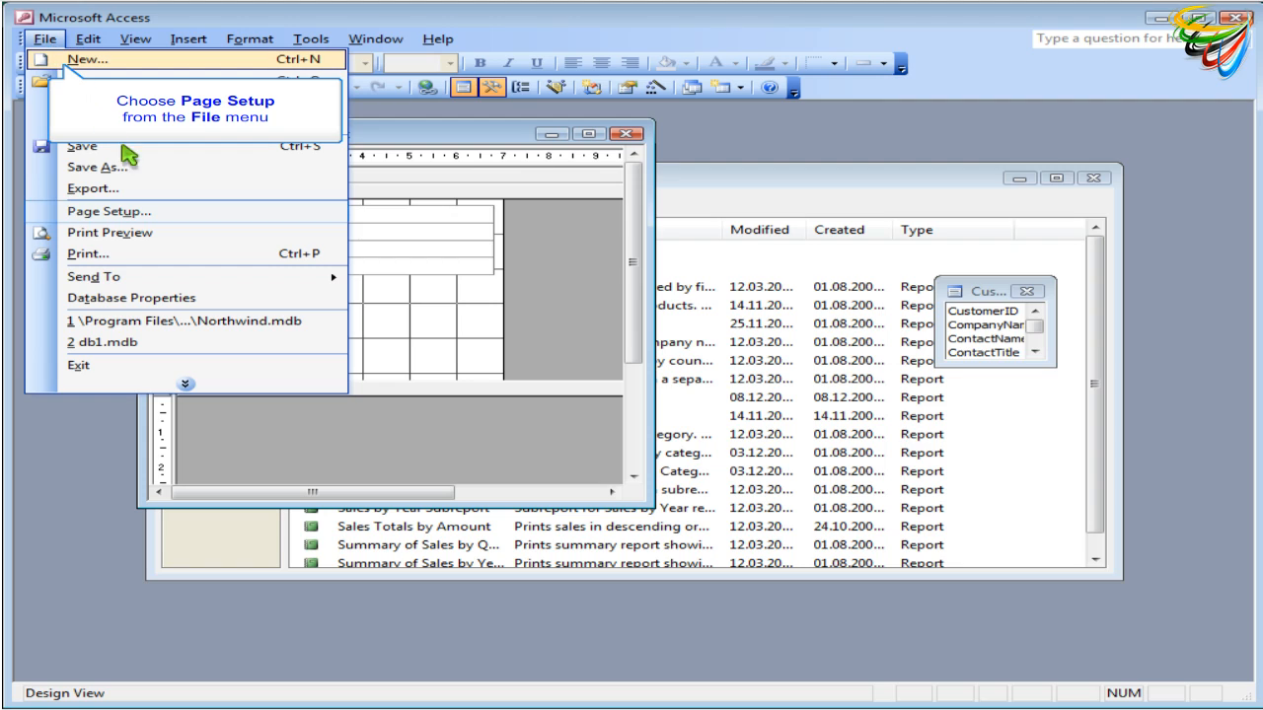
click(179, 215)
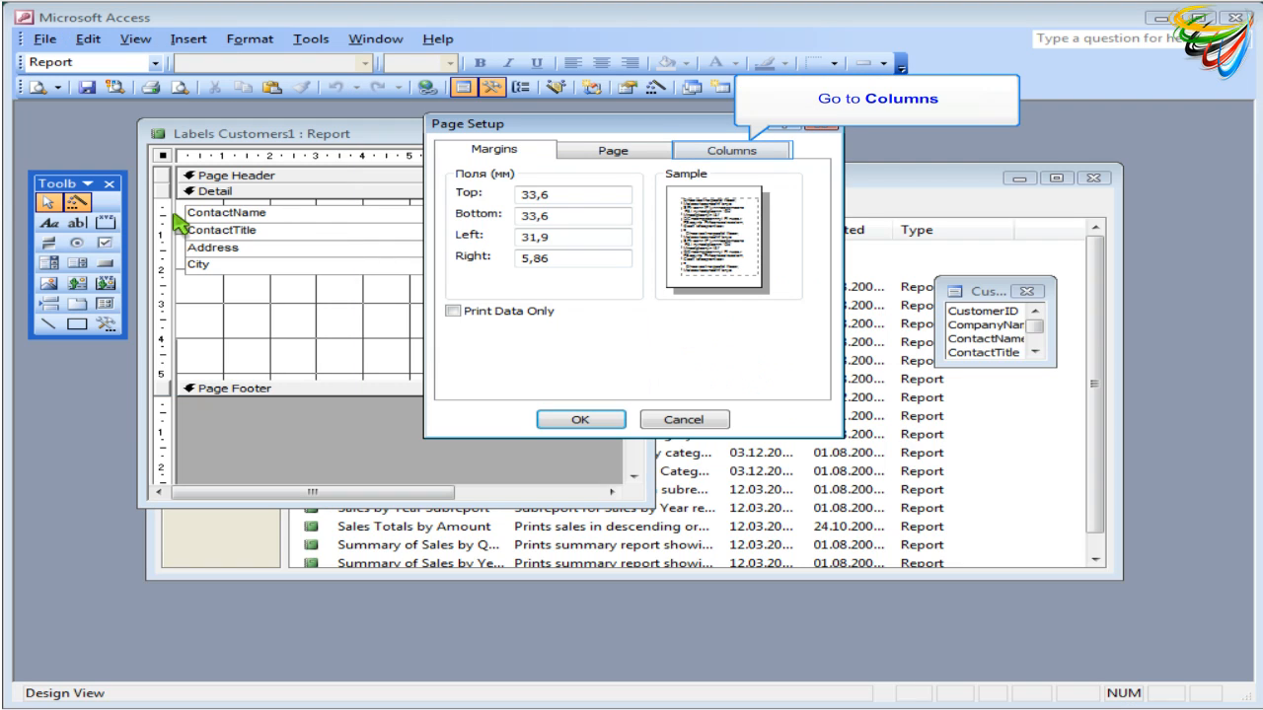
Set the column layout of the two-column labels to Down, then Across, and preview the report.
click(756, 153)
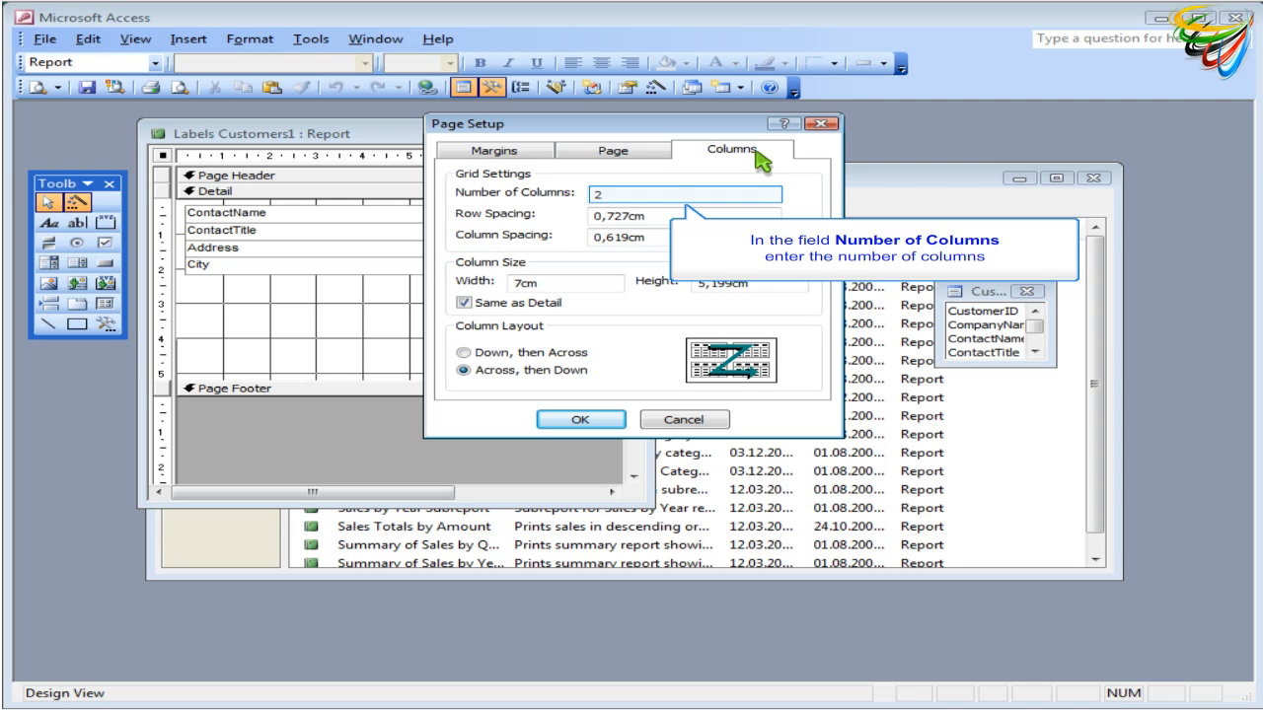
click(699, 203)
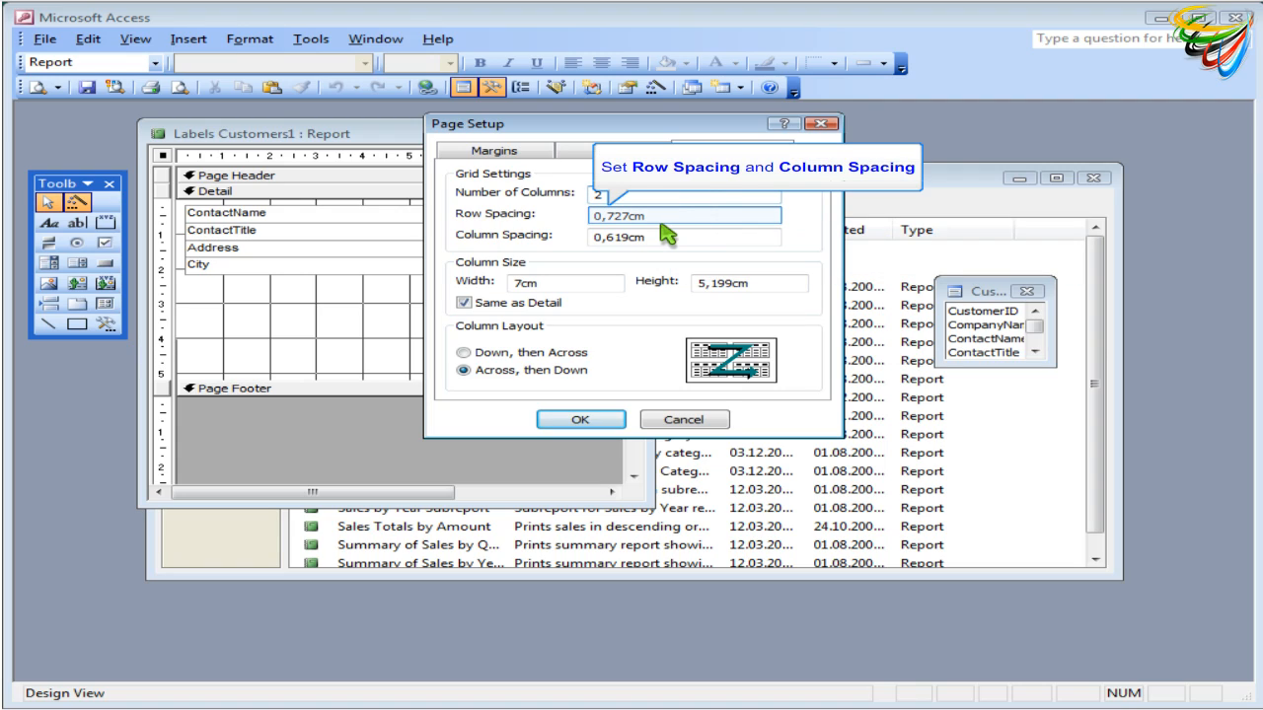
click(667, 235)
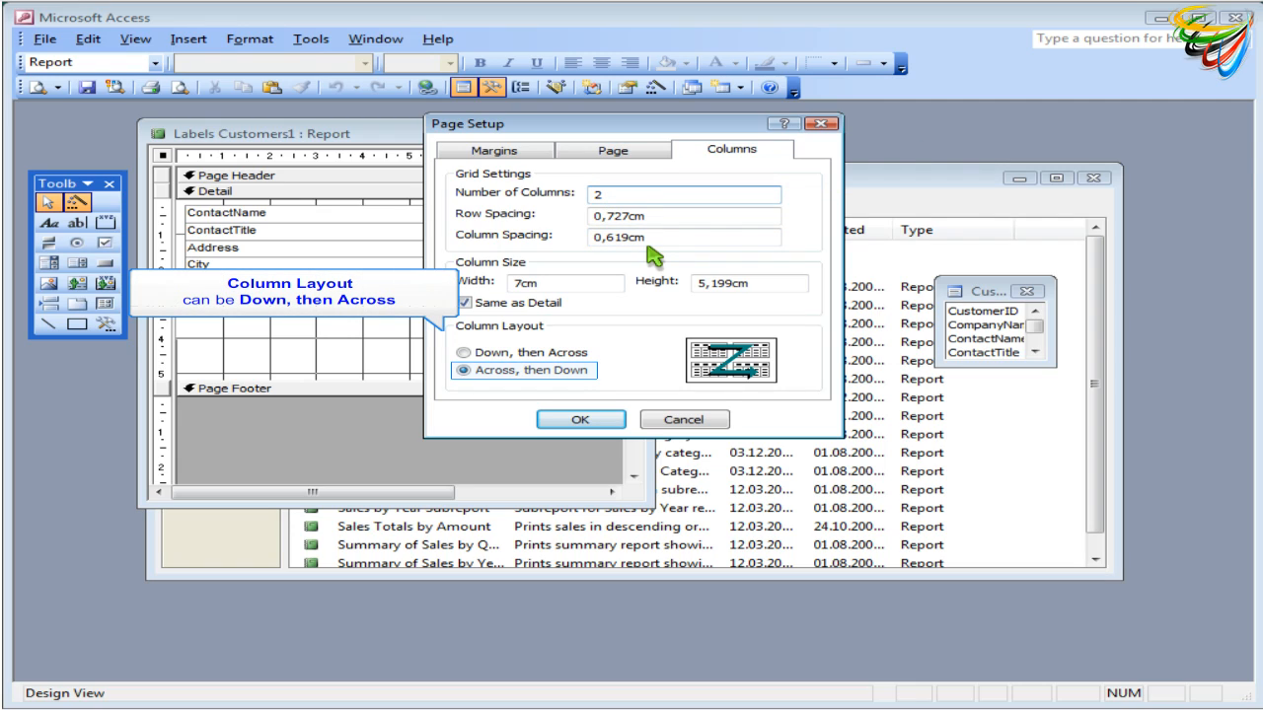
click(468, 352)
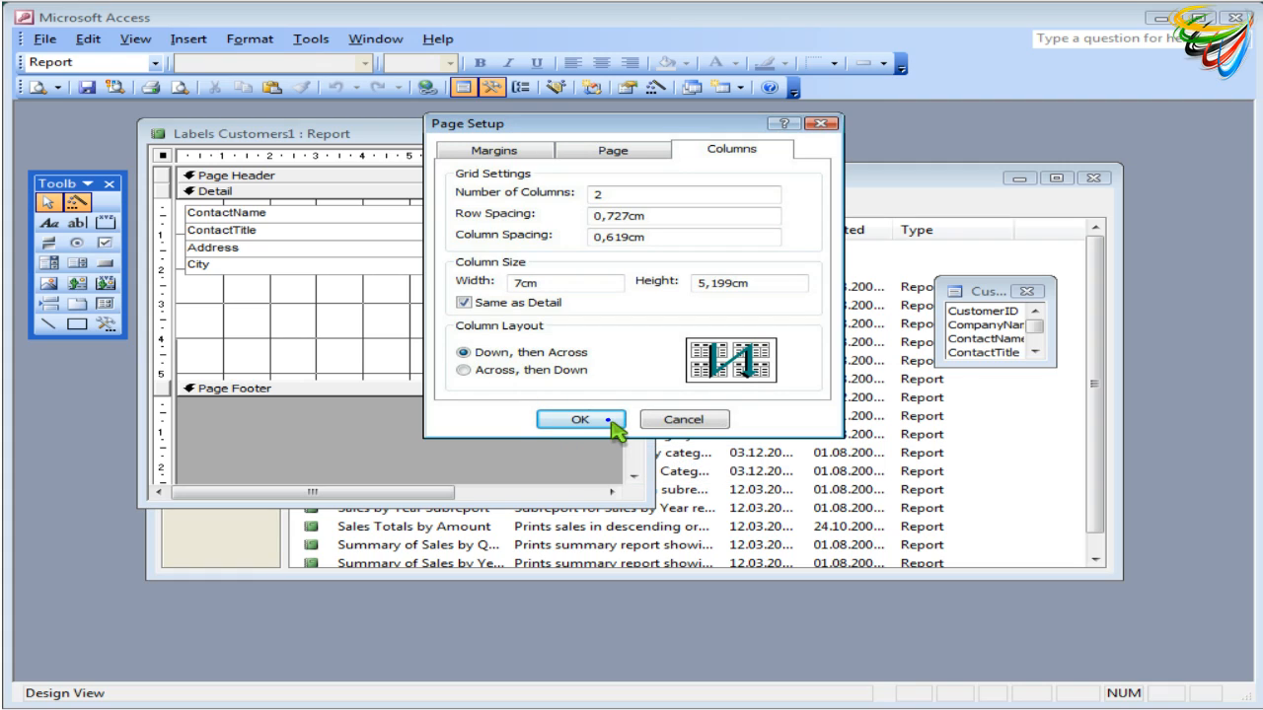
click(580, 419)
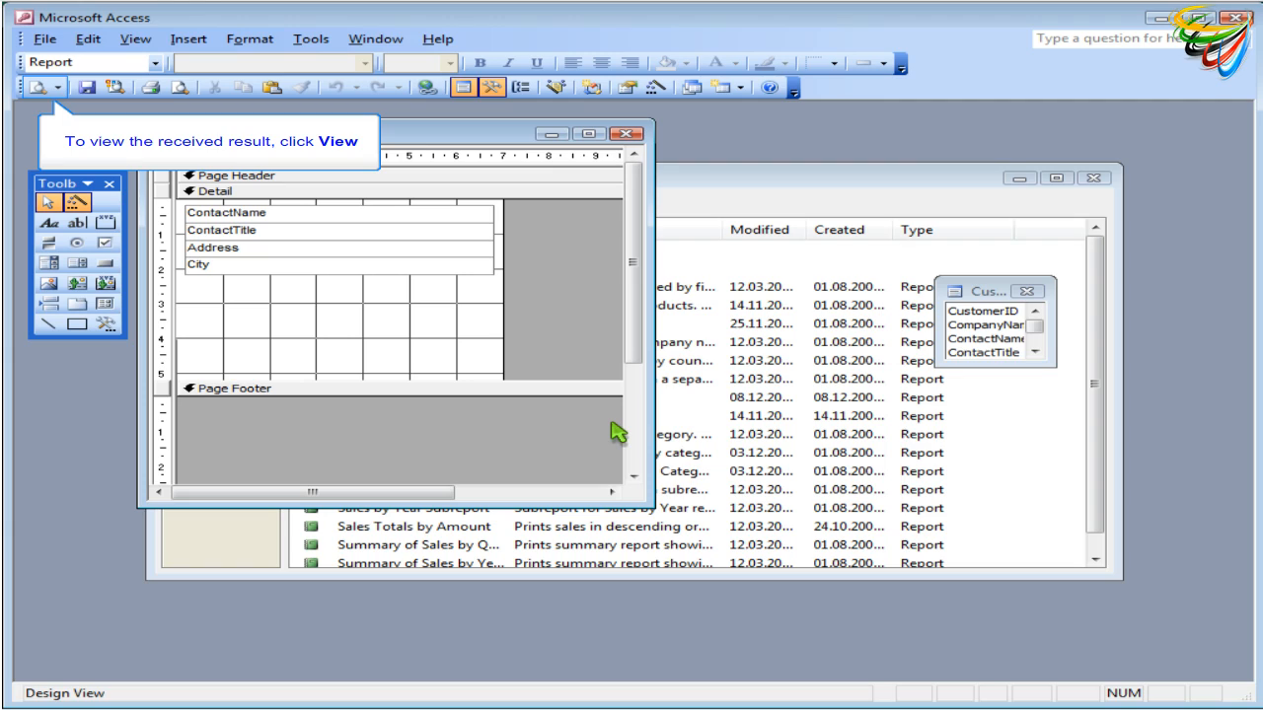
click(37, 90)
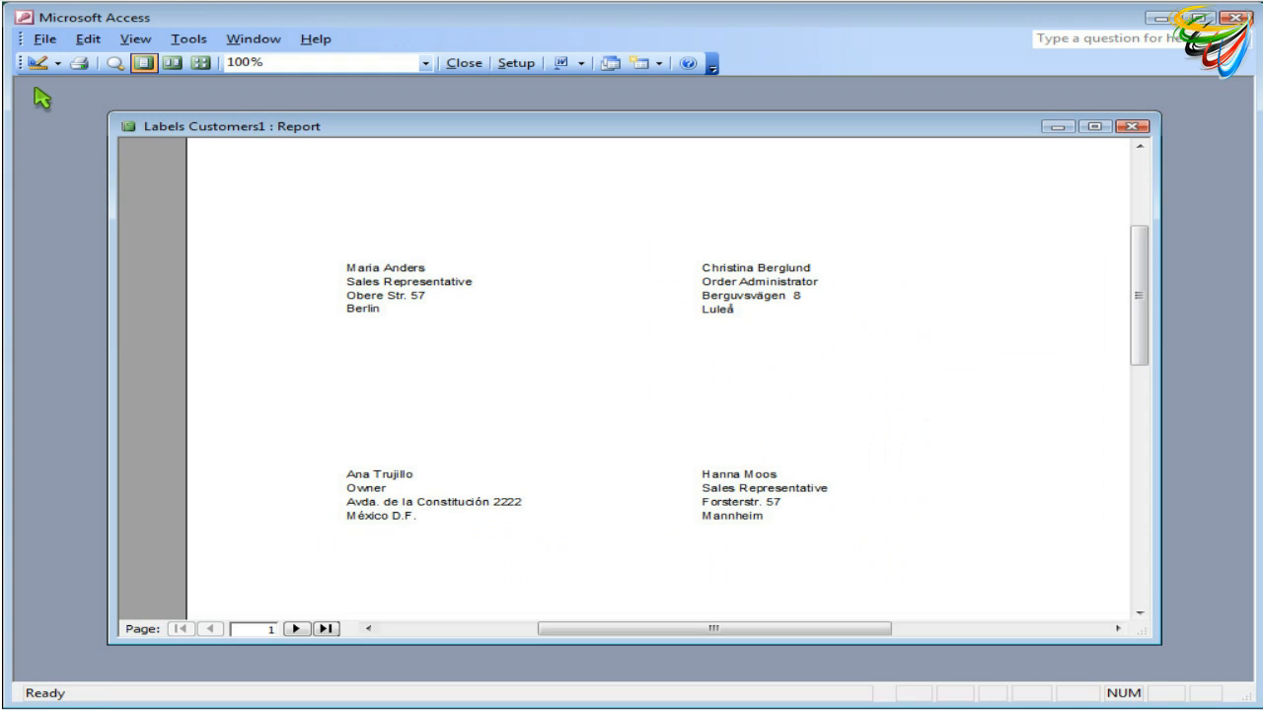